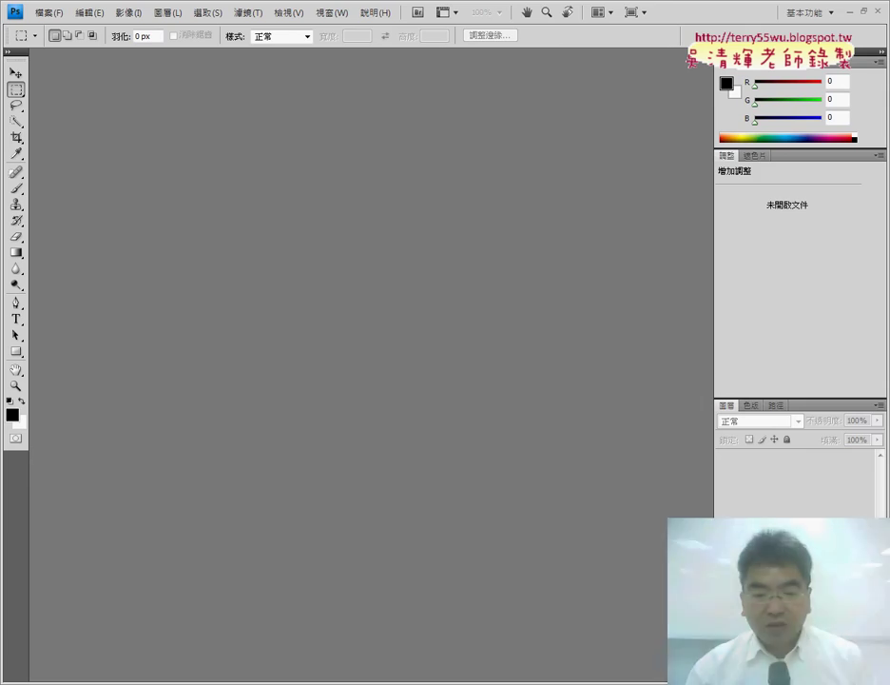
# Review the exam instructions PDF, underlining the TIF and PSD file extensions
pyautogui.hotkey('alt', 'Tab')
pyautogui.scroll(1, 470, 482)
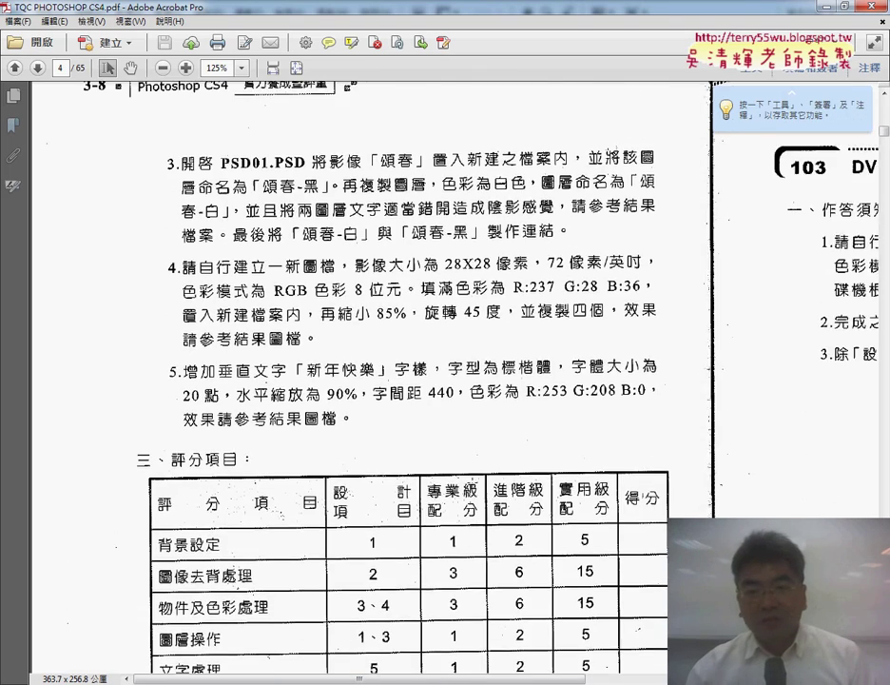
pyautogui.scroll(8, 470, 482)
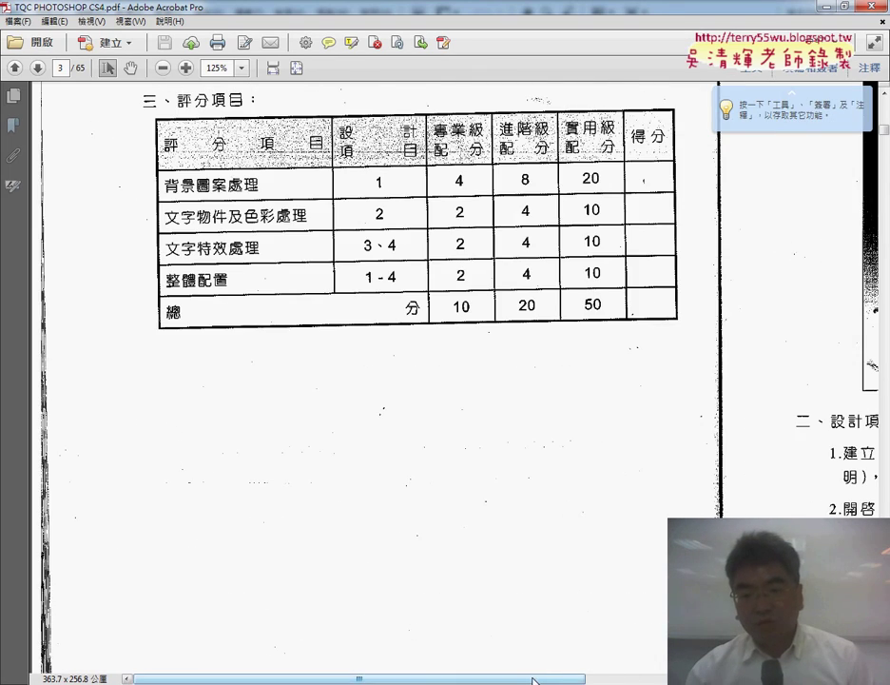
pyautogui.moveTo(538, 679); pyautogui.dragTo(817, 679)
pyautogui.scroll(1, 818, 679)
pyautogui.scroll(3, 428, 380)
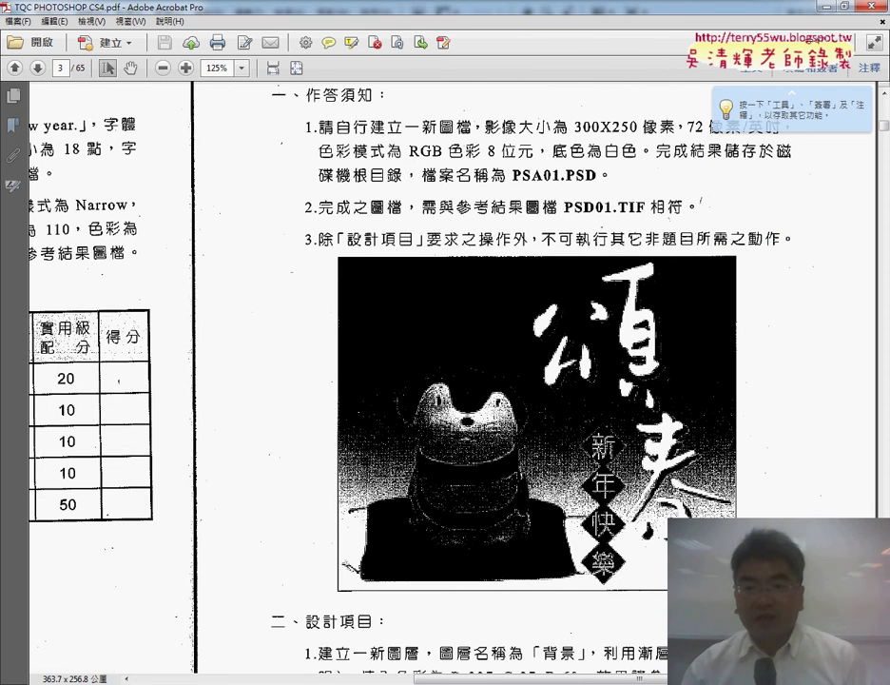
pyautogui.click(866, 95)
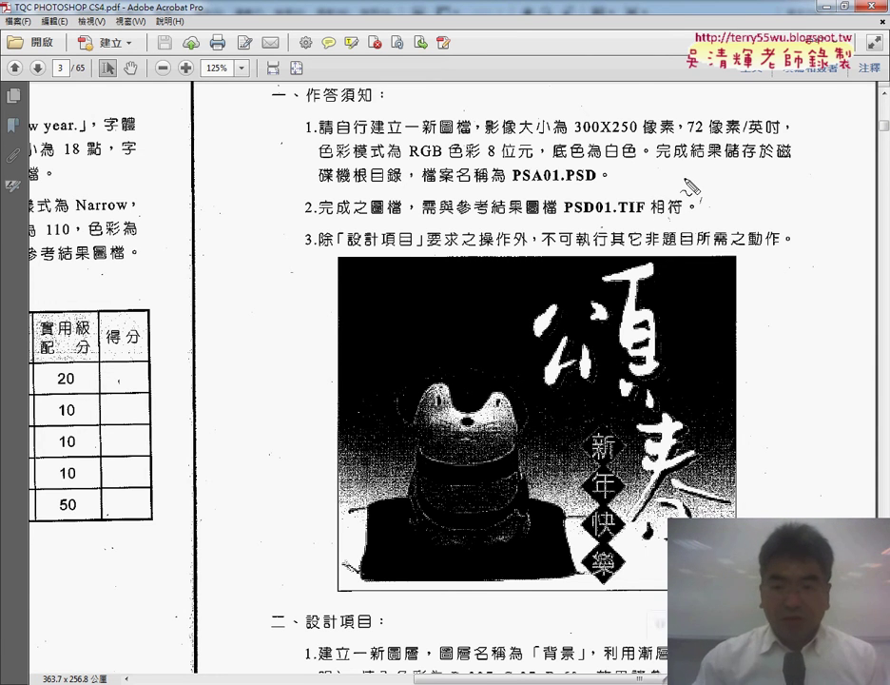
pyautogui.moveTo(588, 217)
pyautogui.mouseDown()
pyautogui.moveTo(649, 211)
pyautogui.moveTo(653, 224)
pyautogui.mouseUp()
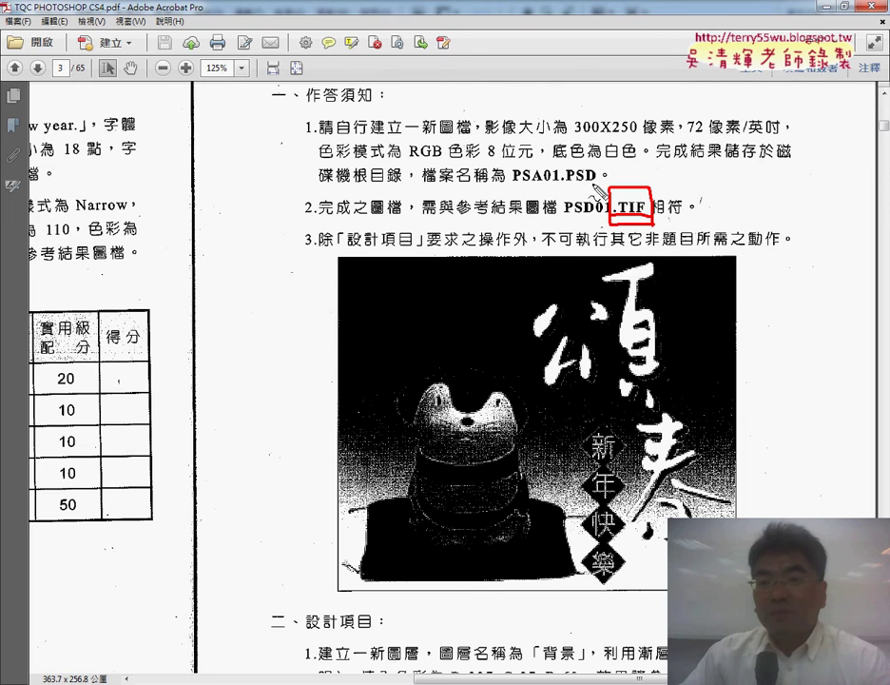
pyautogui.moveTo(596, 184); pyautogui.dragTo(567, 188)
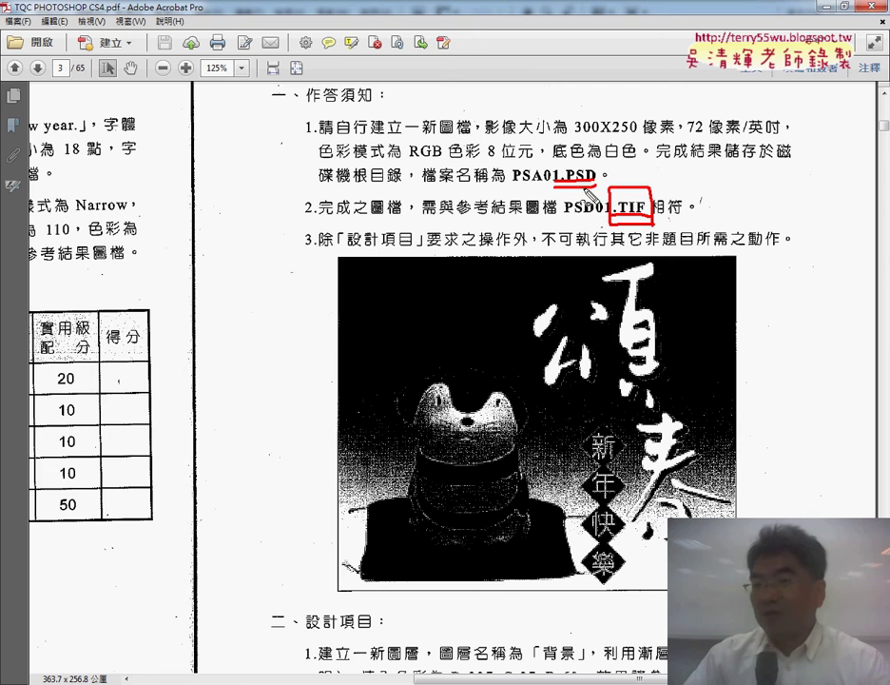
pyautogui.moveTo(614, 219); pyautogui.dragTo(648, 221)
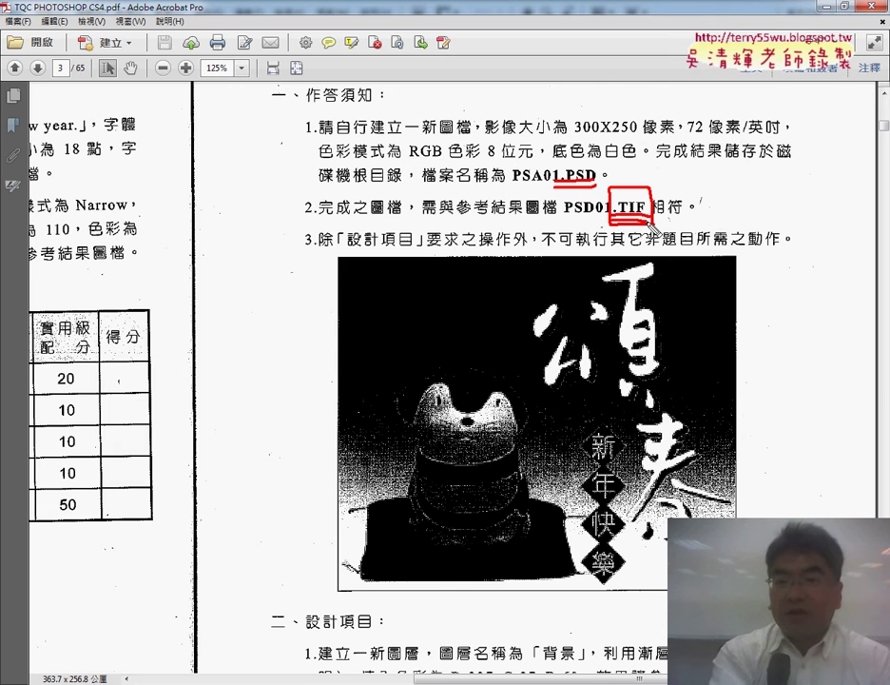
pyautogui.press('Escape')
# Drag PSD01.TIF from the 102 folder onto Photoshop to open it
pyautogui.hotkey('alt', 'Tab')
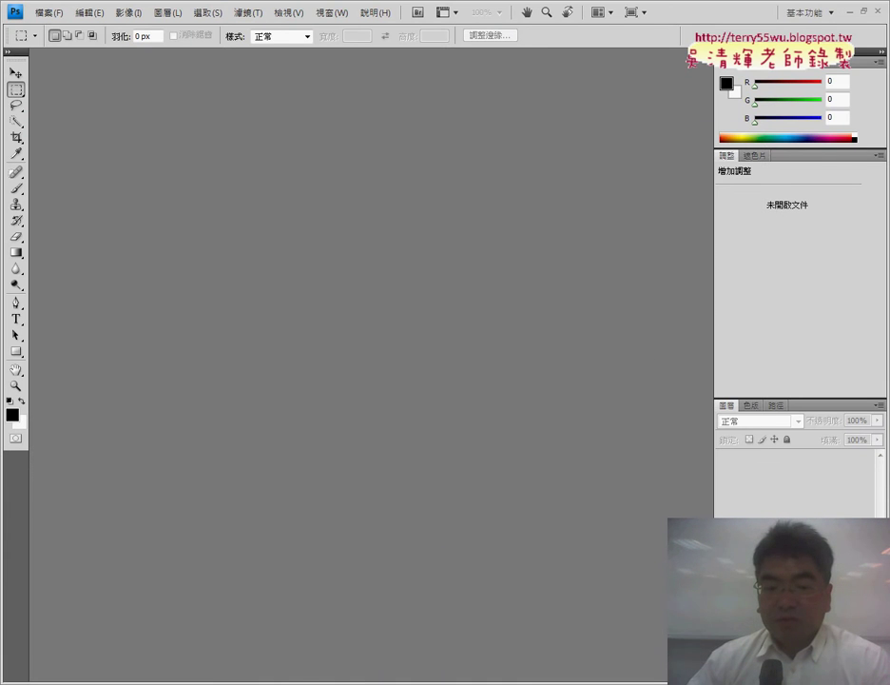
pyautogui.click(645, 618)
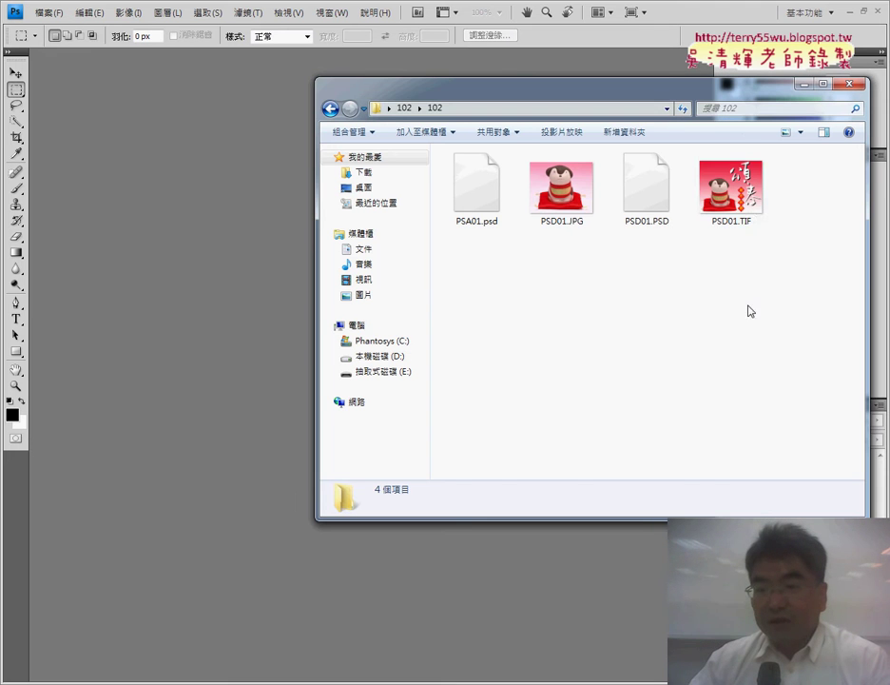
pyautogui.moveTo(730, 190); pyautogui.dragTo(236, 133)
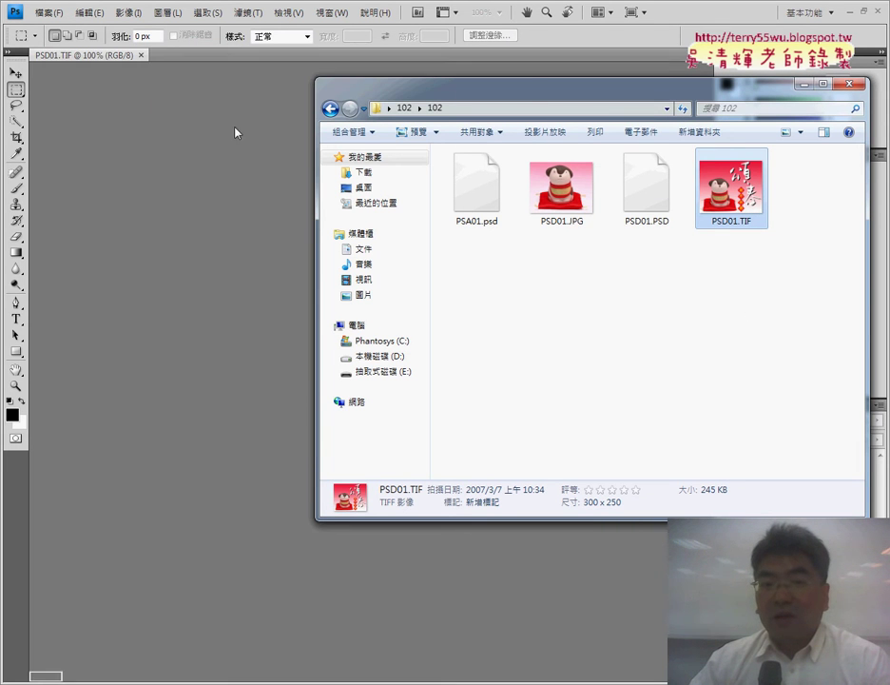
pyautogui.click(226, 187)
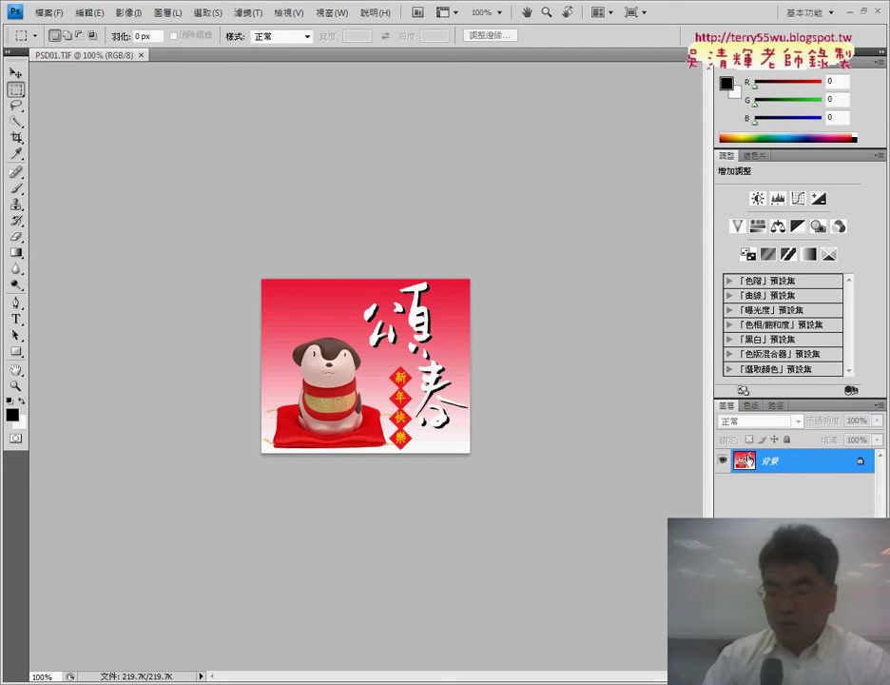
# Zoom PSD01.TIF to 200% and briefly trace the card's edges with annotation lines
pyautogui.hotkey('ctrl', '+')
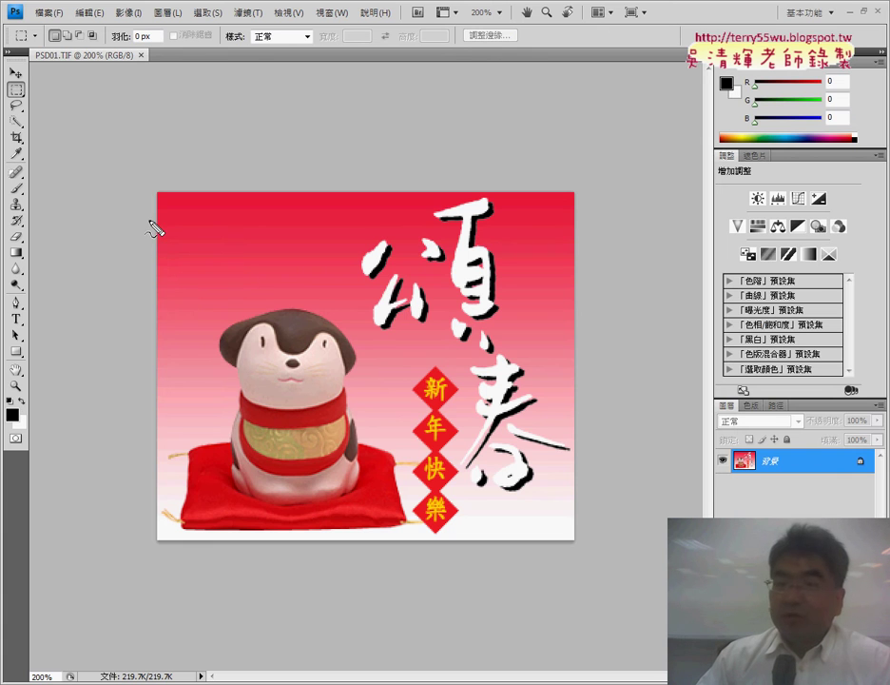
pyautogui.moveTo(149, 196); pyautogui.dragTo(155, 535)
pyautogui.moveTo(169, 179)
pyautogui.mouseDown()
pyautogui.moveTo(500, 187)
pyautogui.moveTo(575, 365)
pyautogui.moveTo(574, 537)
pyautogui.moveTo(209, 548)
pyautogui.mouseUp()
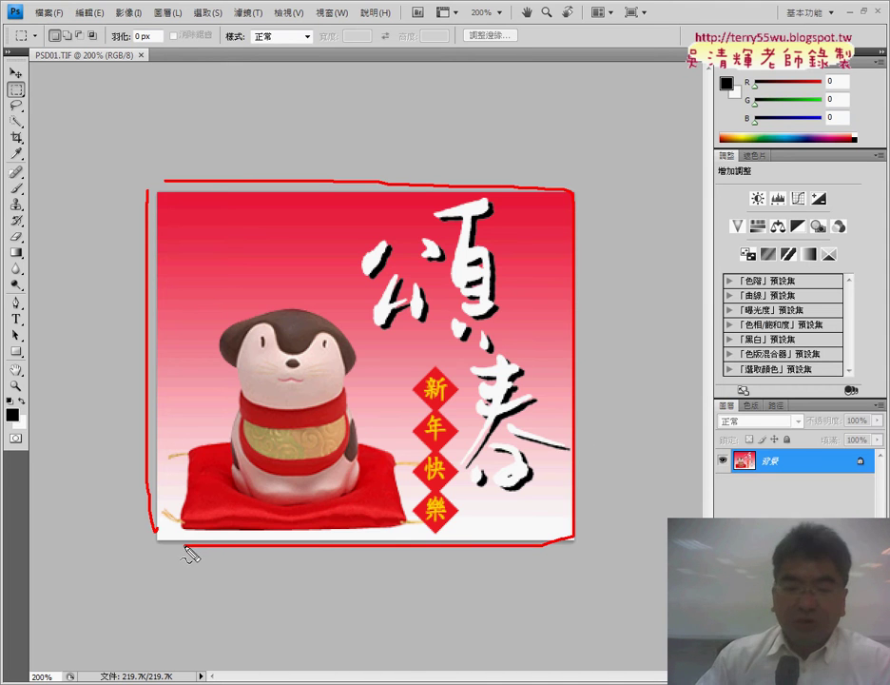
pyautogui.press('Escape')
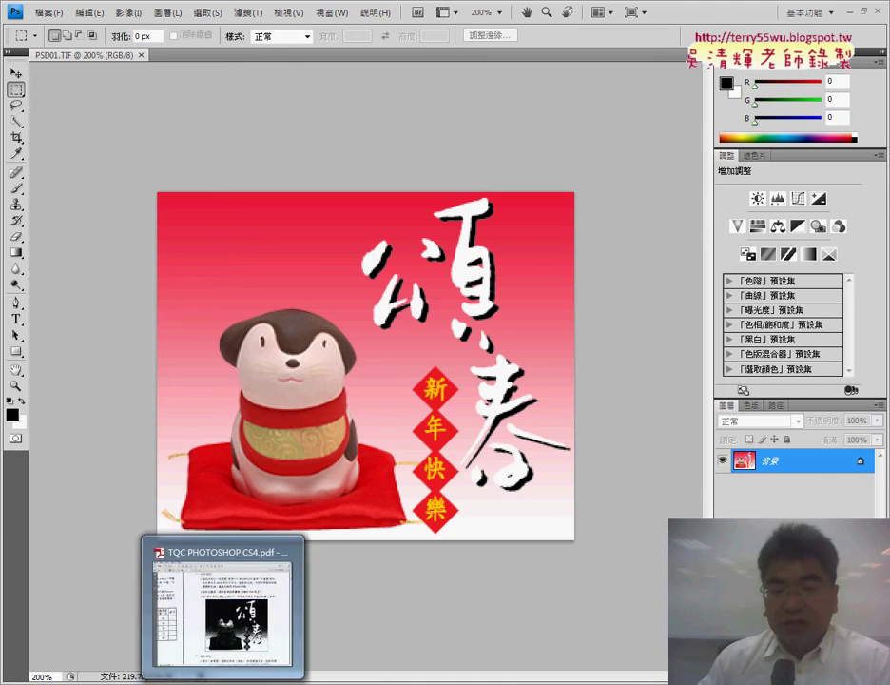
pyautogui.click(219, 599)
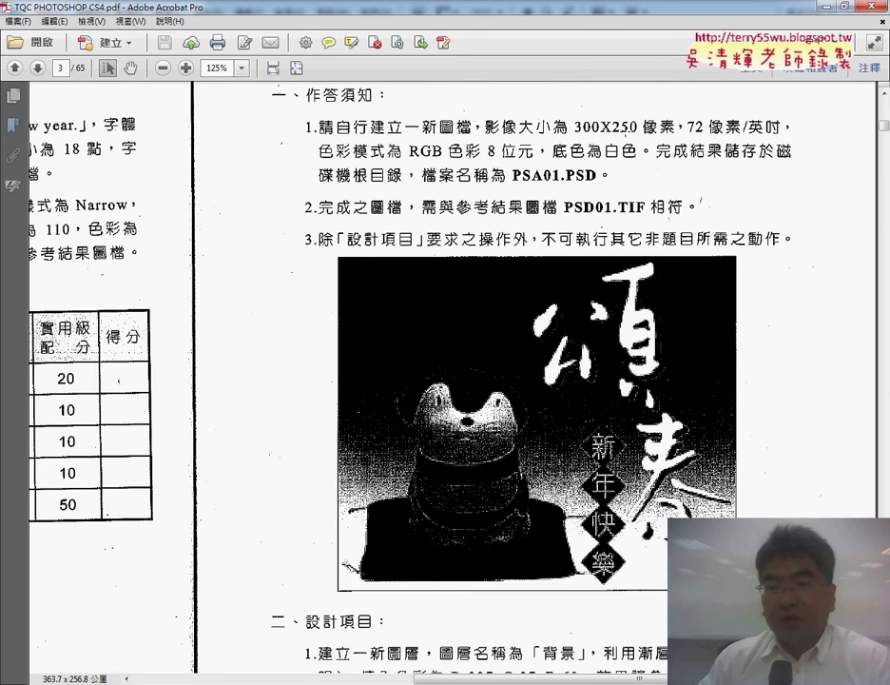
pyautogui.hotkey('alt', 'Tab')
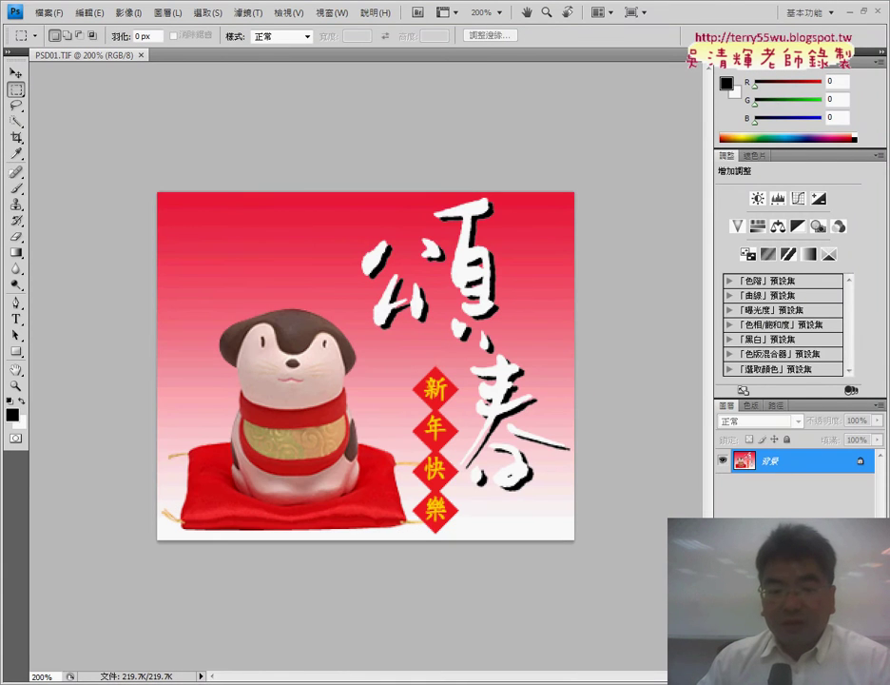
# Mark the status bar file size and the card's corners with temporary annotations
pyautogui.click(201, 676)
pyautogui.moveTo(257, 672)
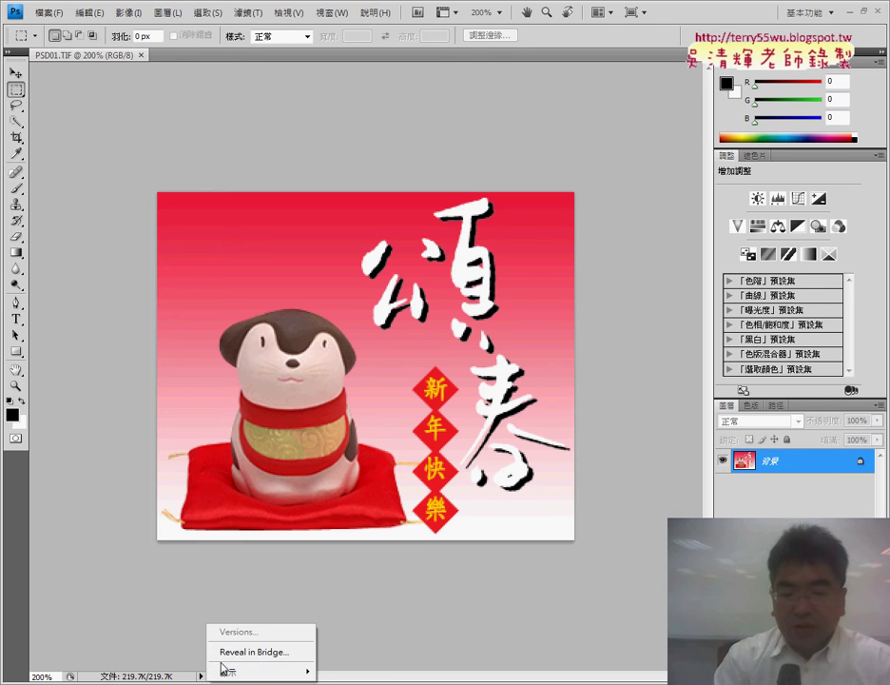
pyautogui.moveTo(96, 677); pyautogui.dragTo(187, 676)
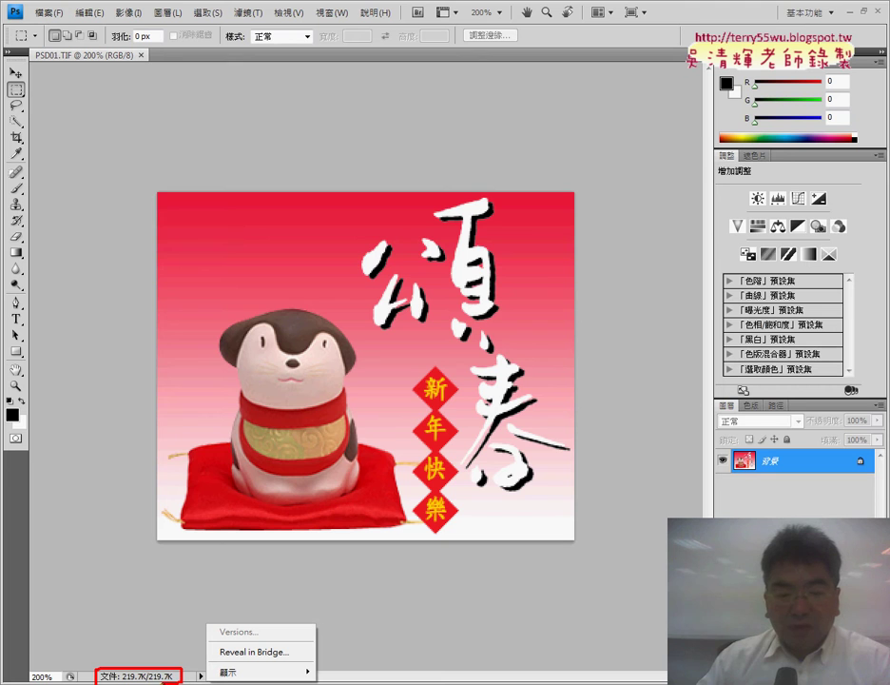
pyautogui.moveTo(157, 582)
pyautogui.mouseDown()
pyautogui.moveTo(157, 625)
pyautogui.moveTo(158, 605)
pyautogui.moveTo(188, 616)
pyautogui.mouseUp()
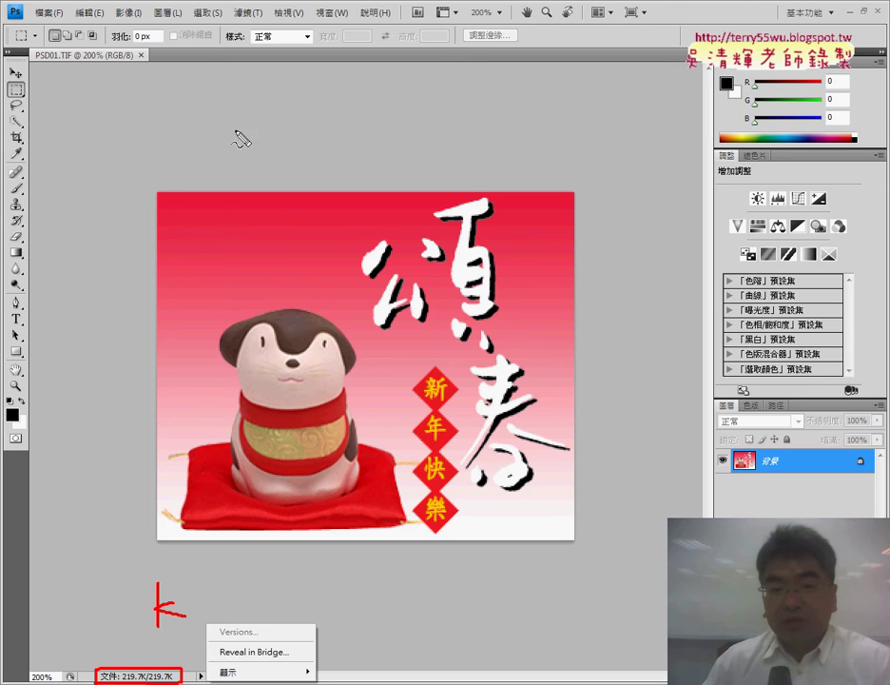
pyautogui.moveTo(160, 189); pyautogui.dragTo(199, 155)
pyautogui.moveTo(556, 168); pyautogui.dragTo(598, 212)
pyautogui.moveTo(584, 530); pyautogui.dragTo(606, 484)
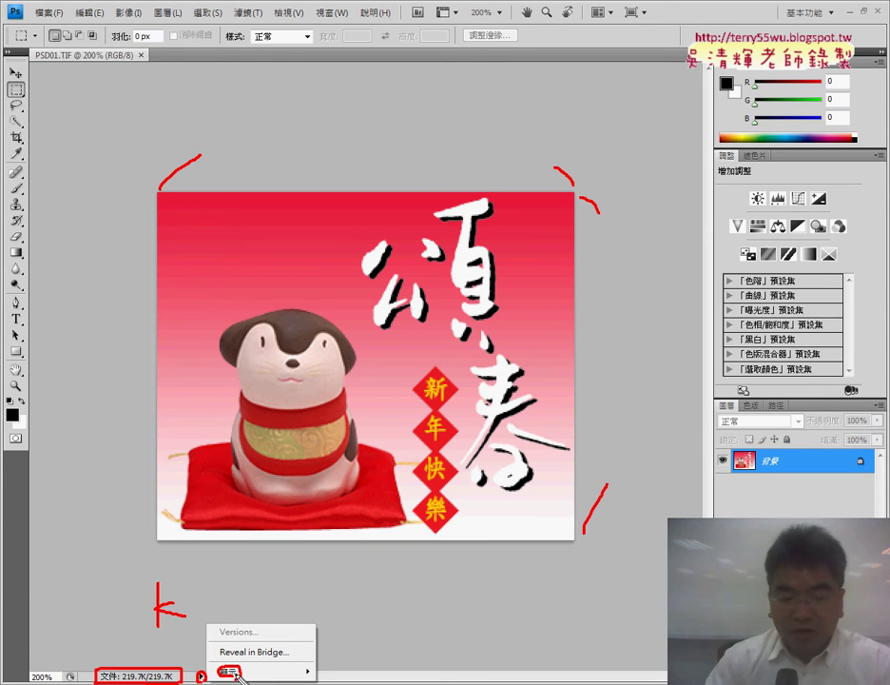
pyautogui.press('Escape')
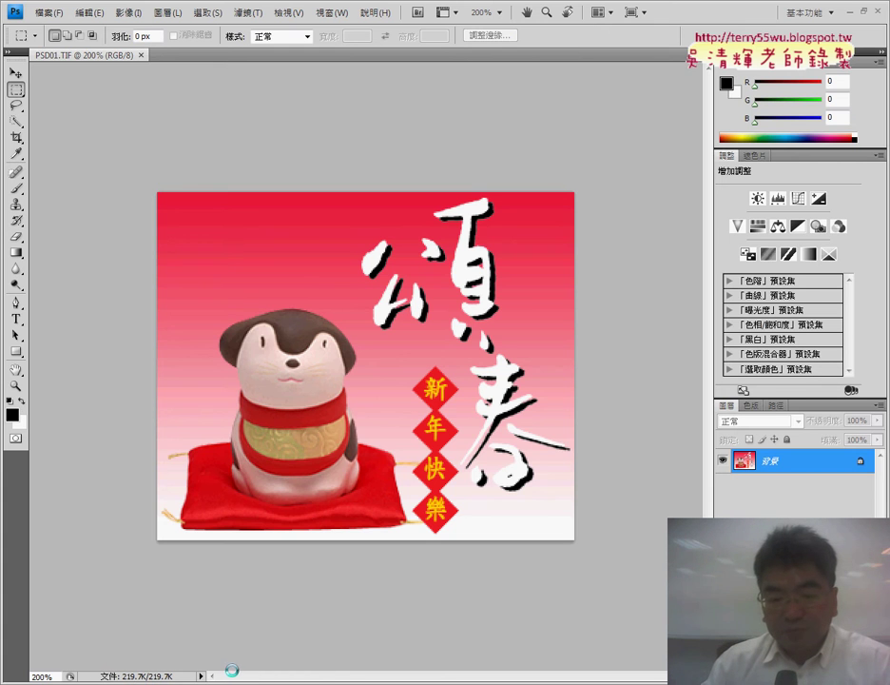
# Switch the status readout to 文件尺寸, showing 10.58 × 8.82 cm at 72 ppi
pyautogui.click(199, 676)
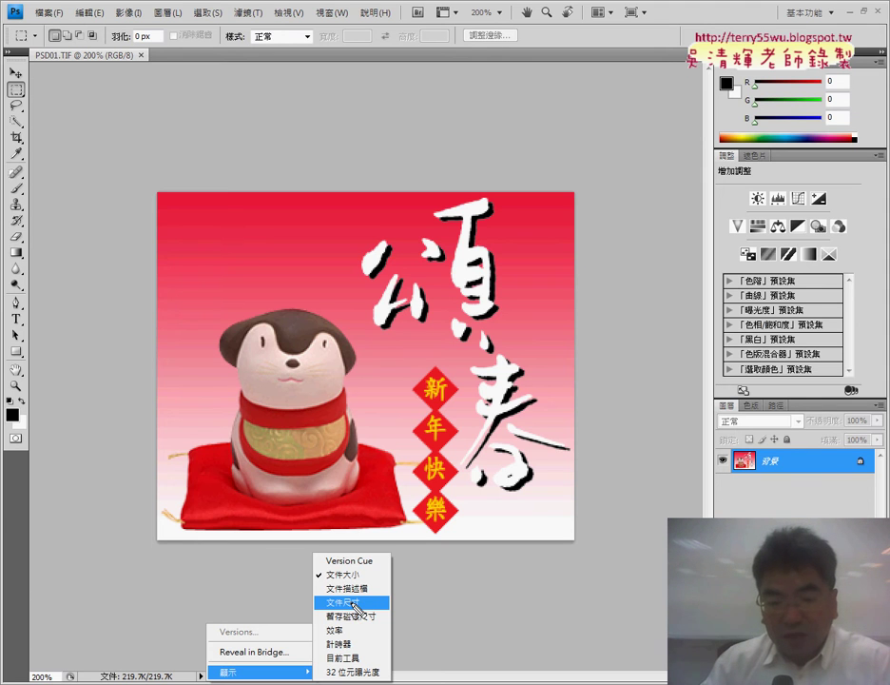
pyautogui.moveTo(369, 613)
pyautogui.mouseDown()
pyautogui.moveTo(318, 607)
pyautogui.moveTo(373, 620)
pyautogui.mouseUp()
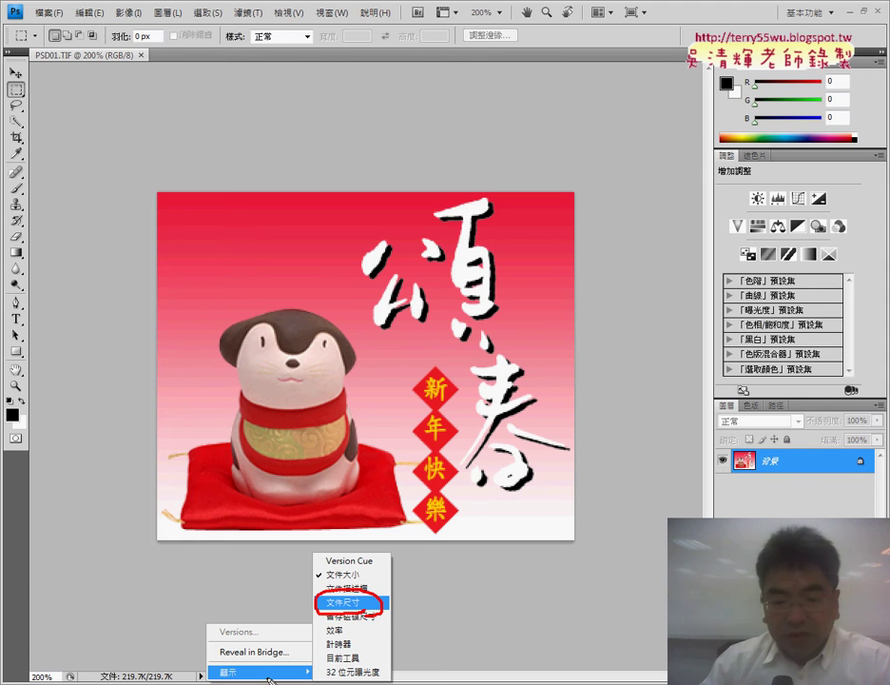
pyautogui.press('Escape')
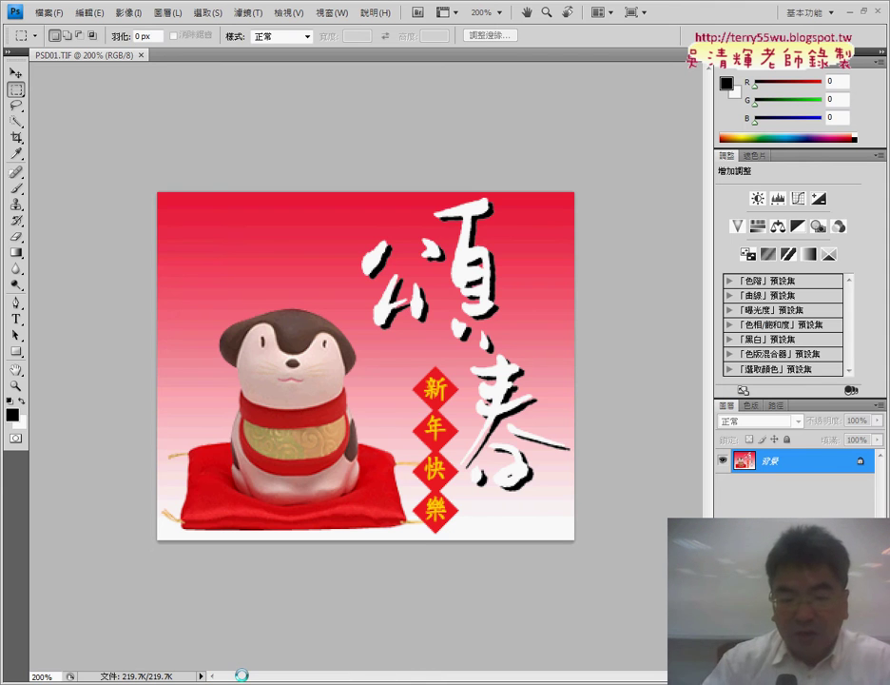
pyautogui.click(201, 676)
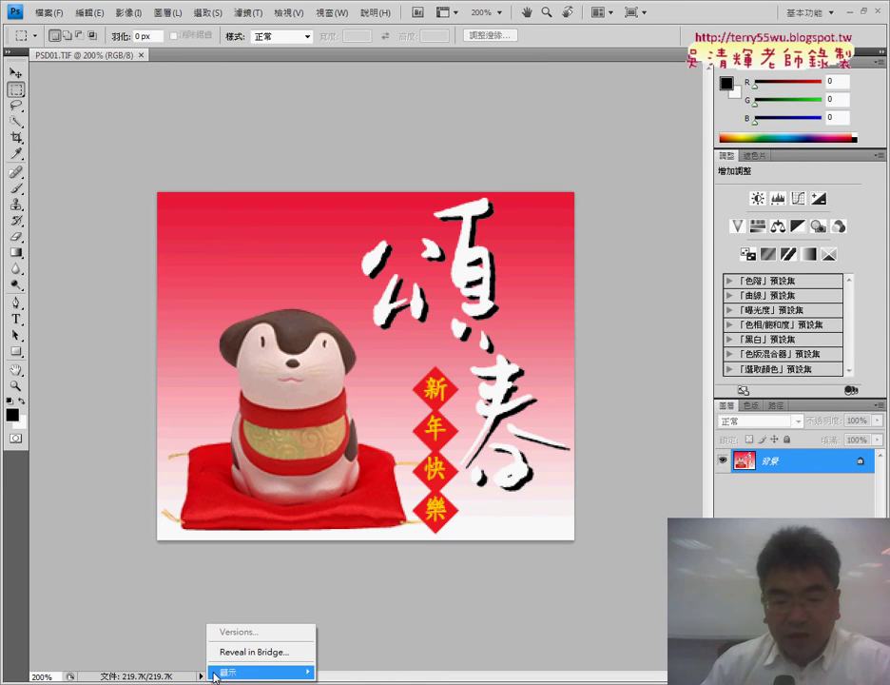
pyautogui.click(371, 615)
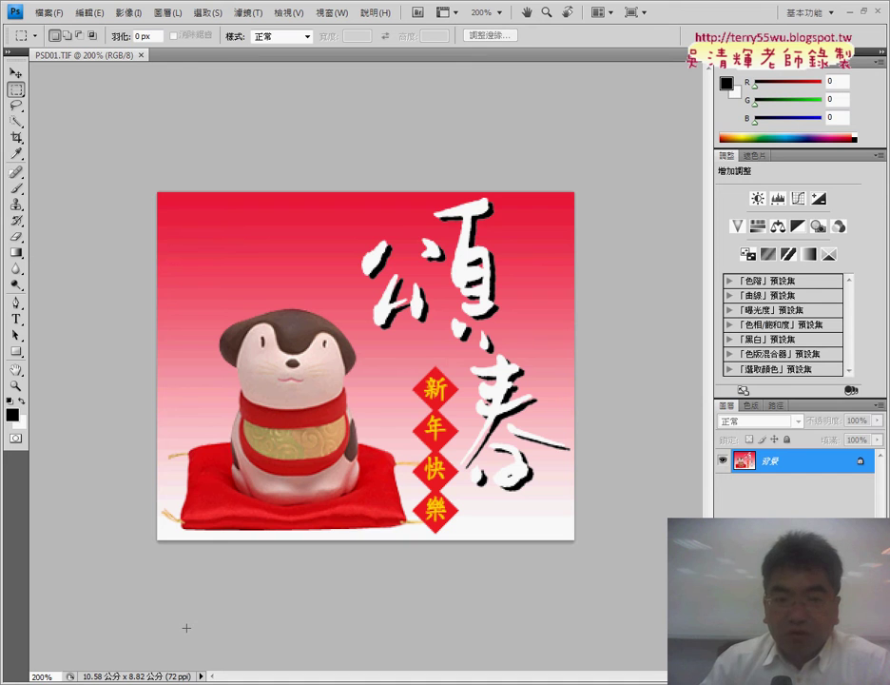
# Set the Units & Rulers preference to Pixels so the card reads 300 × 250 px
pyautogui.click(89, 17)
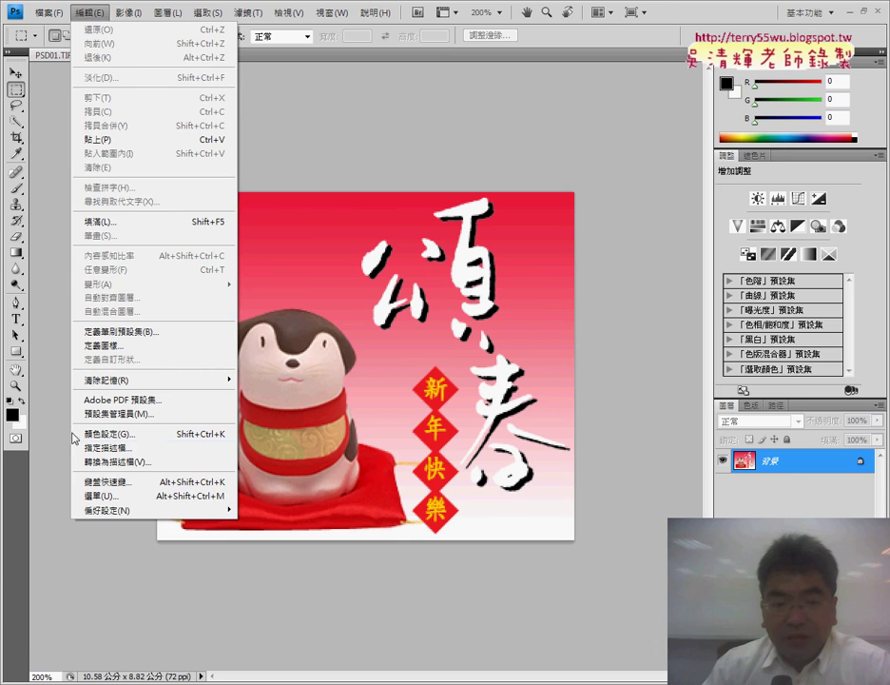
pyautogui.moveTo(152, 510)
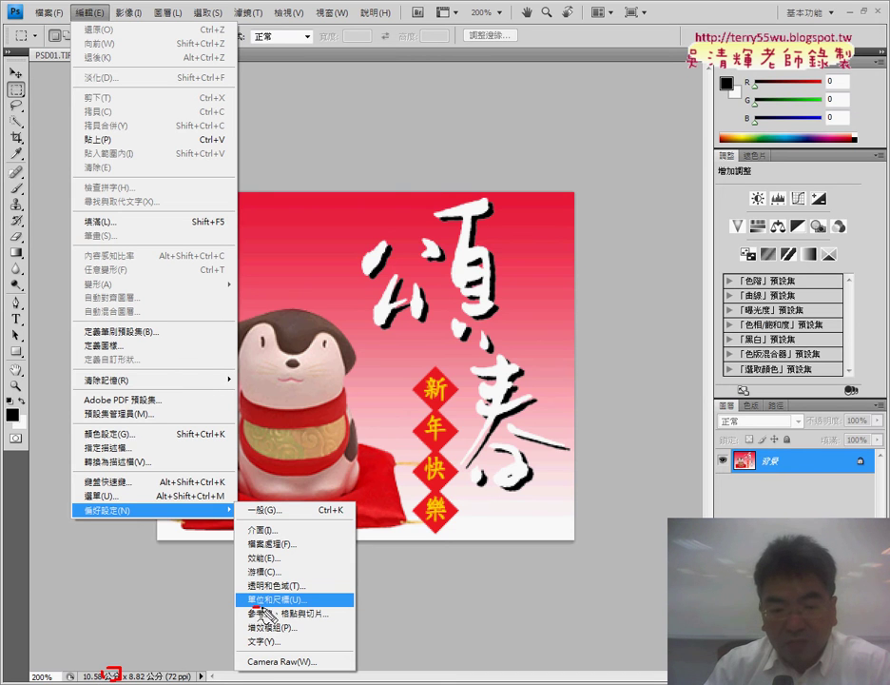
pyautogui.moveTo(324, 595); pyautogui.dragTo(276, 618)
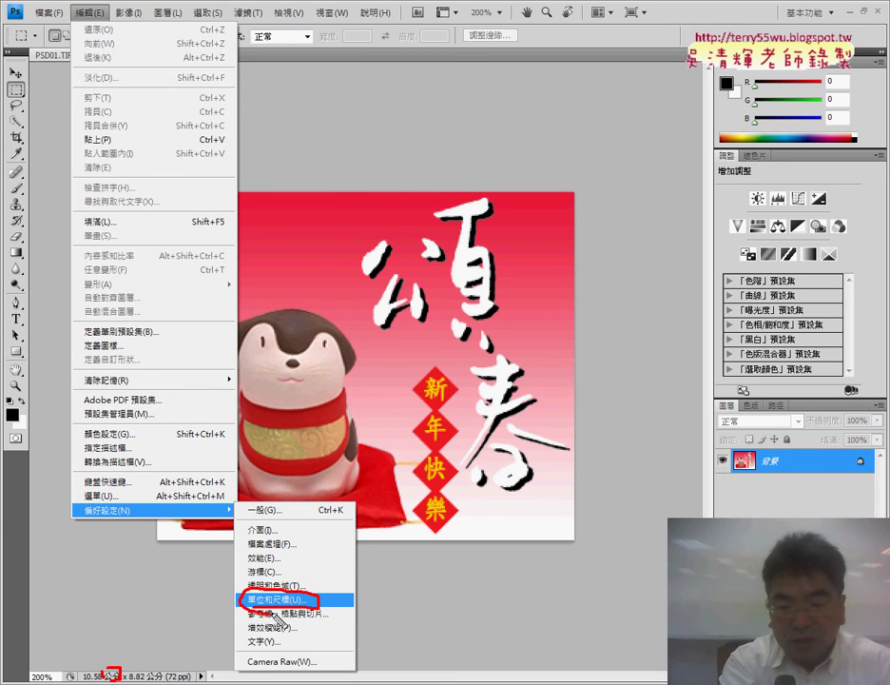
pyautogui.click(276, 599)
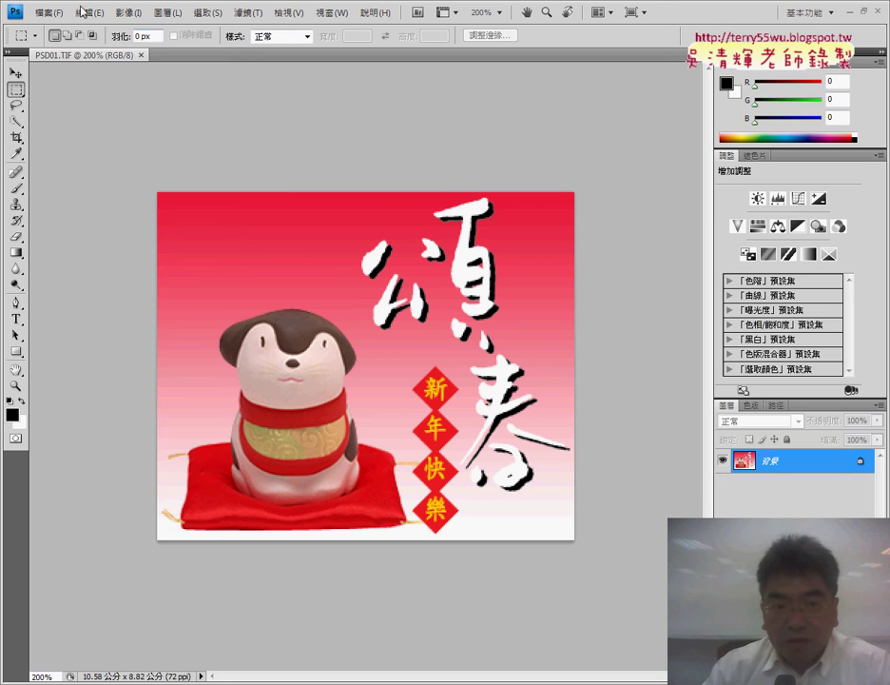
pyautogui.click(84, 12)
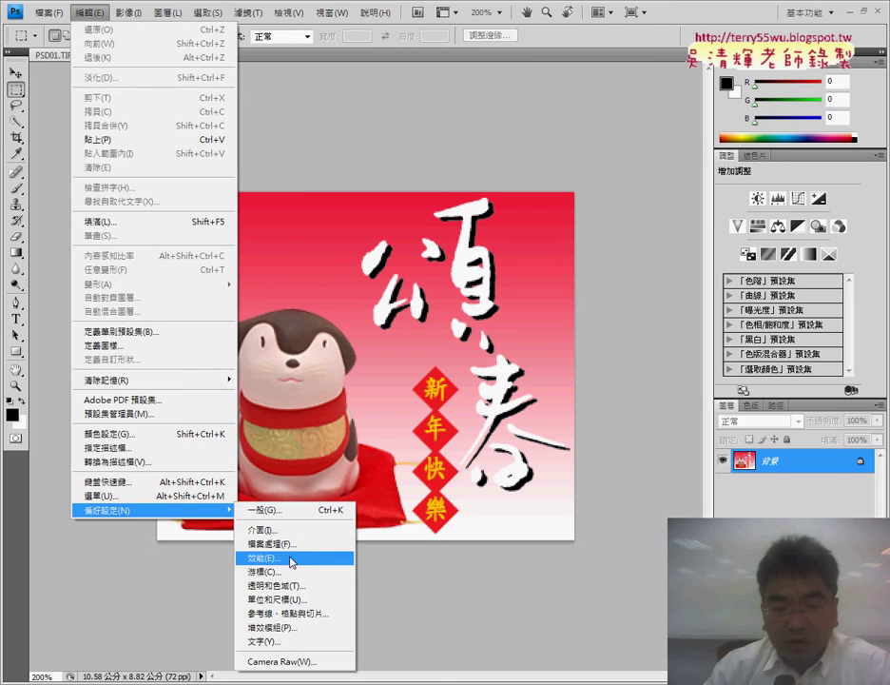
pyautogui.click(285, 599)
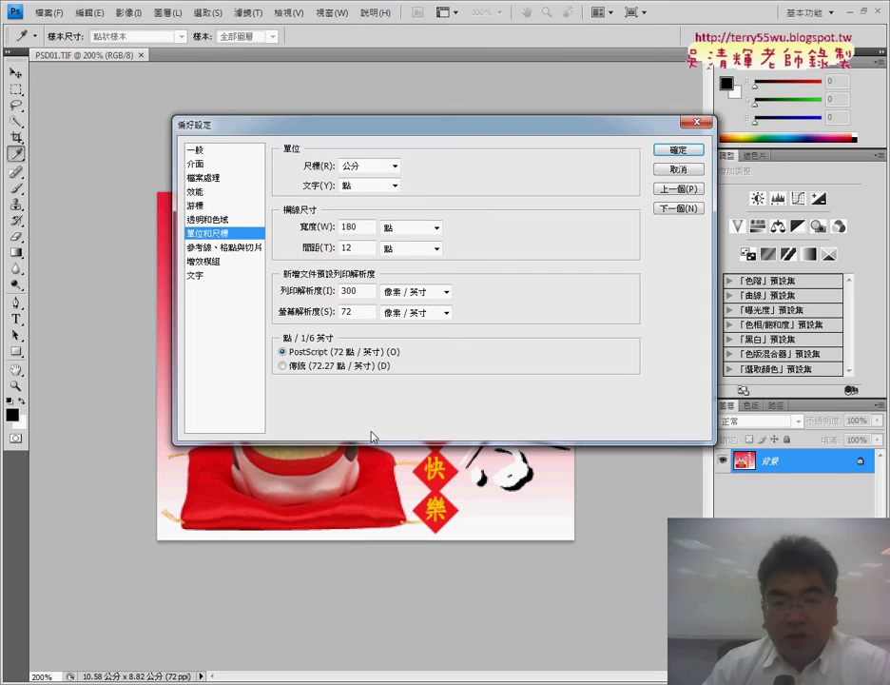
pyautogui.click(394, 166)
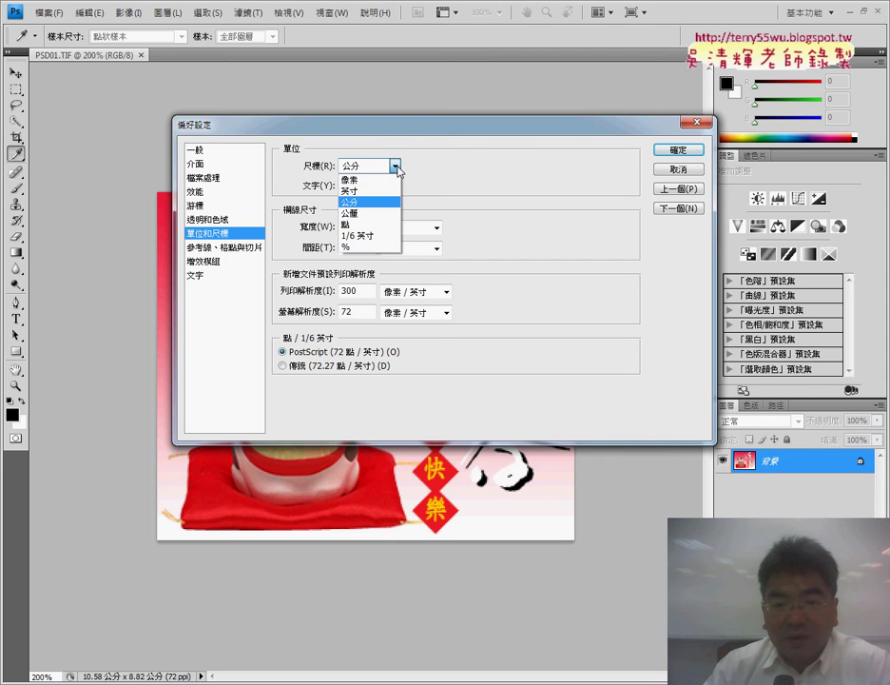
pyautogui.click(359, 181)
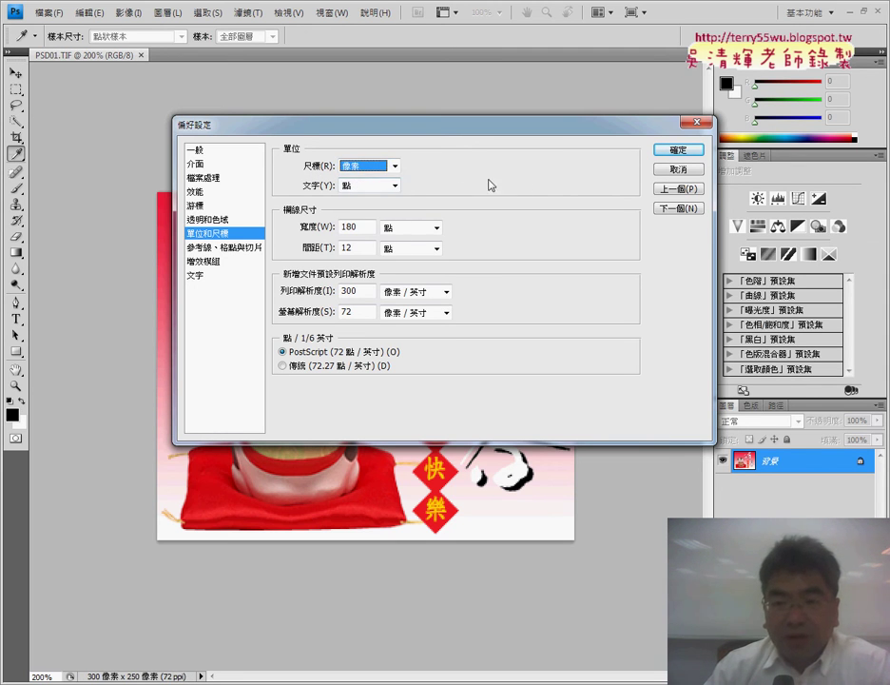
pyautogui.click(685, 152)
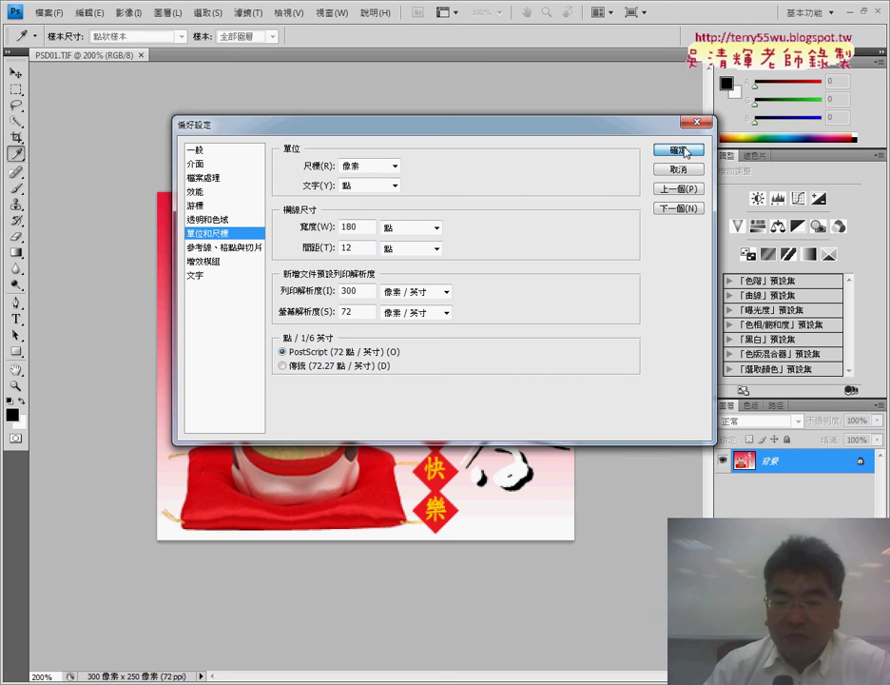
pyautogui.press('m')
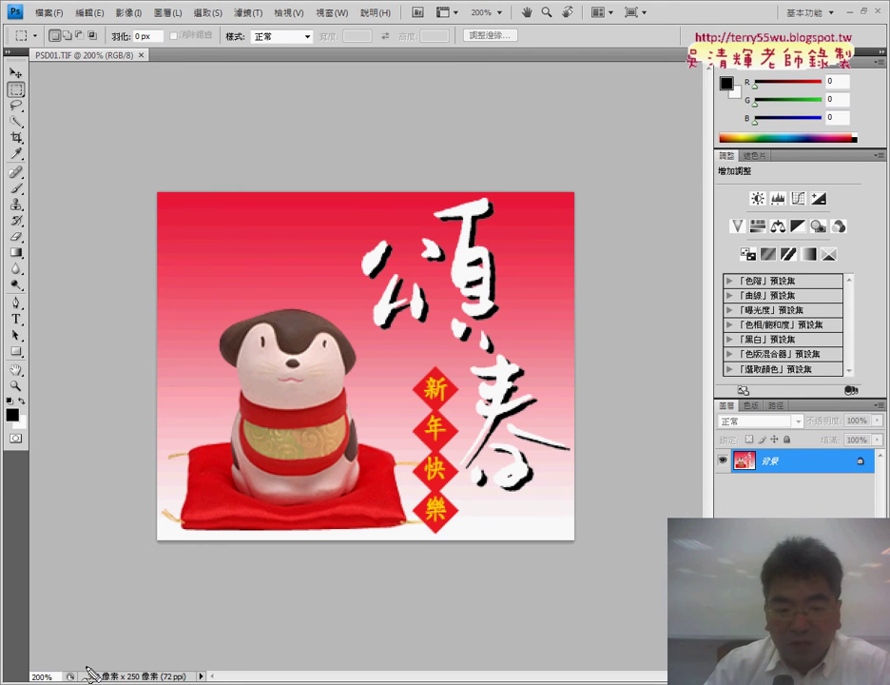
pyautogui.moveTo(84, 667); pyautogui.dragTo(171, 679)
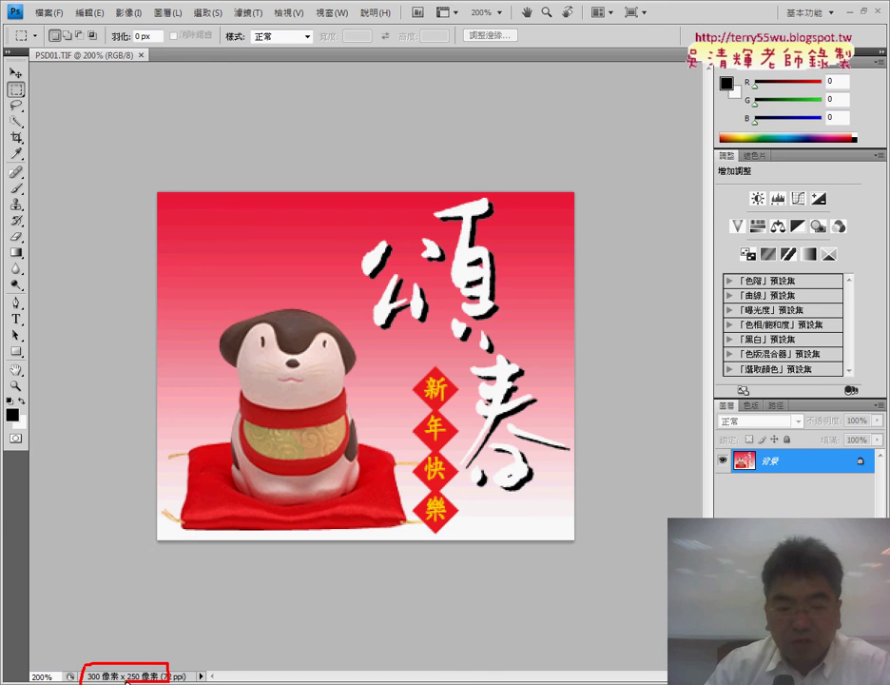
pyautogui.moveTo(162, 189); pyautogui.dragTo(188, 164)
pyautogui.moveTo(560, 173); pyautogui.dragTo(574, 196)
pyautogui.moveTo(348, 123)
pyautogui.mouseDown()
pyautogui.moveTo(354, 166)
pyautogui.moveTo(431, 159)
pyautogui.moveTo(452, 143)
pyautogui.mouseUp()
pyautogui.moveTo(574, 196); pyautogui.dragTo(597, 219)
pyautogui.moveTo(627, 421); pyautogui.dragTo(578, 538)
pyautogui.moveTo(624, 350)
pyautogui.mouseDown()
pyautogui.moveTo(657, 367)
pyautogui.moveTo(666, 343)
pyautogui.moveTo(677, 347)
pyautogui.mouseUp()
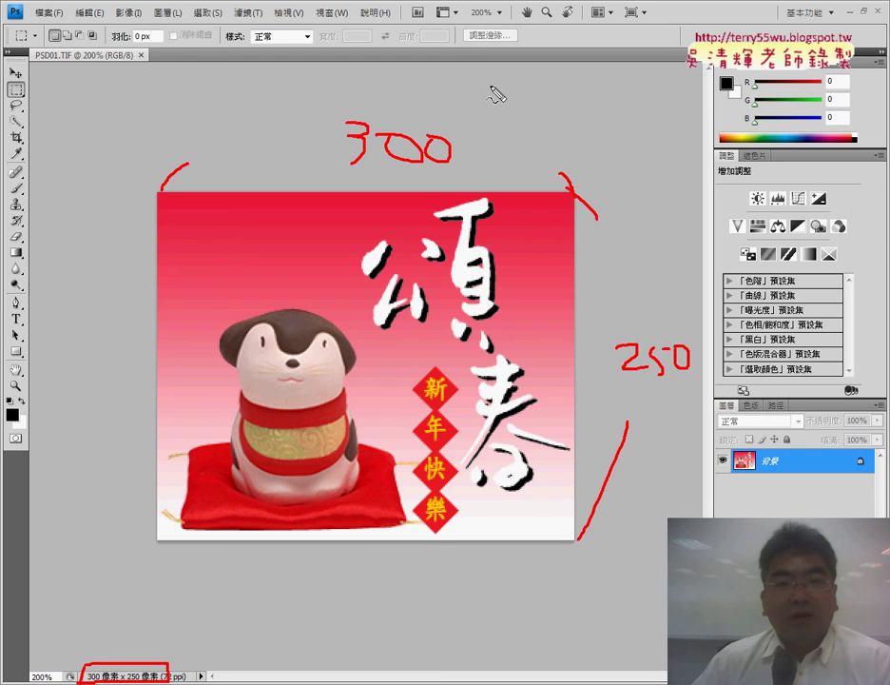
pyautogui.moveTo(491, 82)
pyautogui.mouseDown()
pyautogui.moveTo(504, 128)
pyautogui.moveTo(547, 110)
pyautogui.mouseUp()
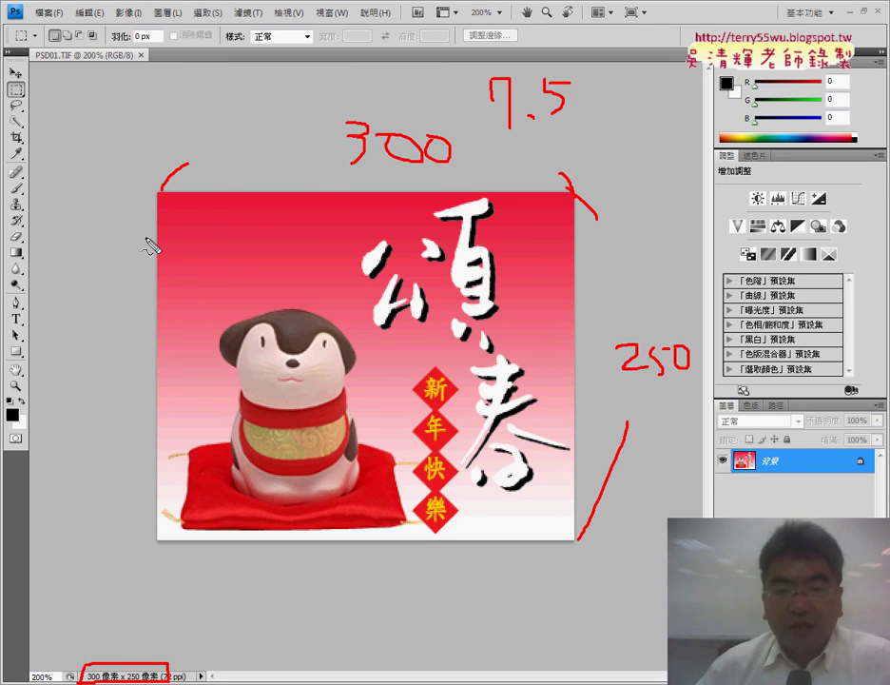
pyautogui.moveTo(134, 203)
pyautogui.mouseDown()
pyautogui.moveTo(132, 306)
pyautogui.moveTo(153, 282)
pyautogui.mouseUp()
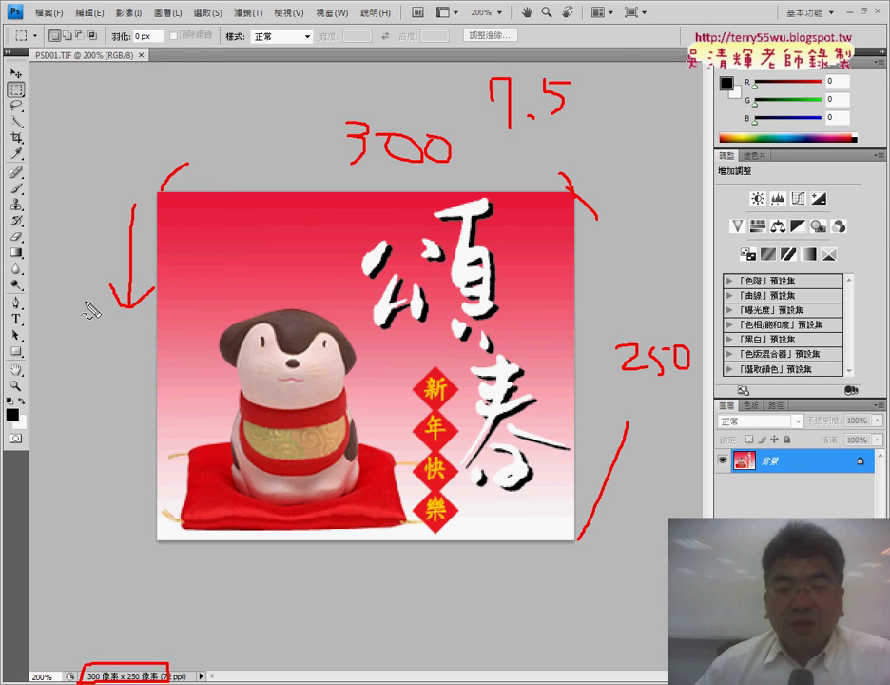
pyautogui.moveTo(237, 302)
pyautogui.mouseDown()
pyautogui.moveTo(246, 295)
pyautogui.moveTo(328, 328)
pyautogui.moveTo(403, 453)
pyautogui.moveTo(392, 540)
pyautogui.moveTo(201, 556)
pyautogui.moveTo(139, 453)
pyautogui.moveTo(248, 308)
pyautogui.mouseUp()
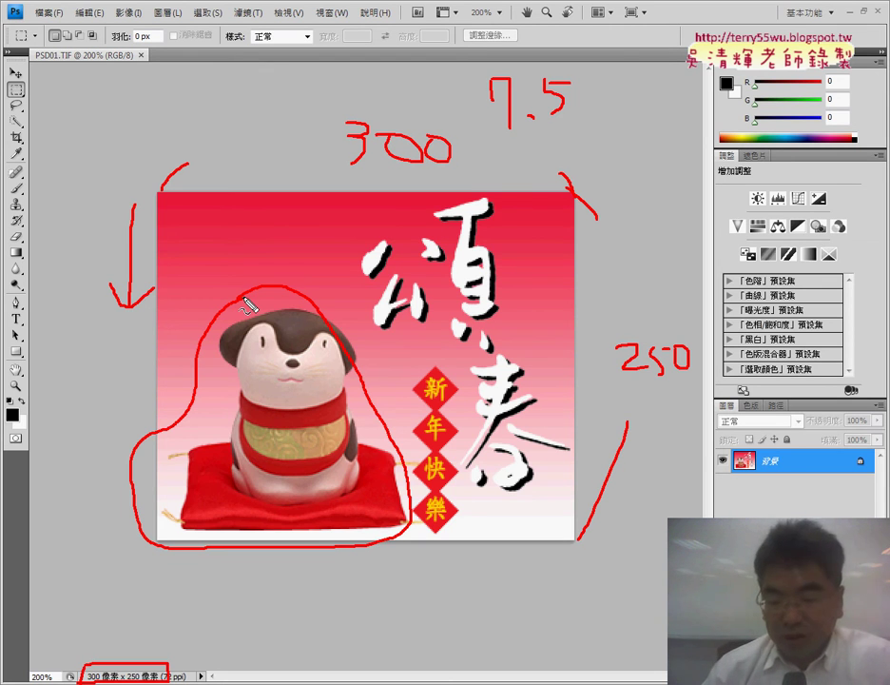
pyautogui.press('Escape')
pyautogui.hotkey('ctrl', '+')
pyautogui.hotkey('ctrl', '+')
pyautogui.hotkey('ctrl', '+')
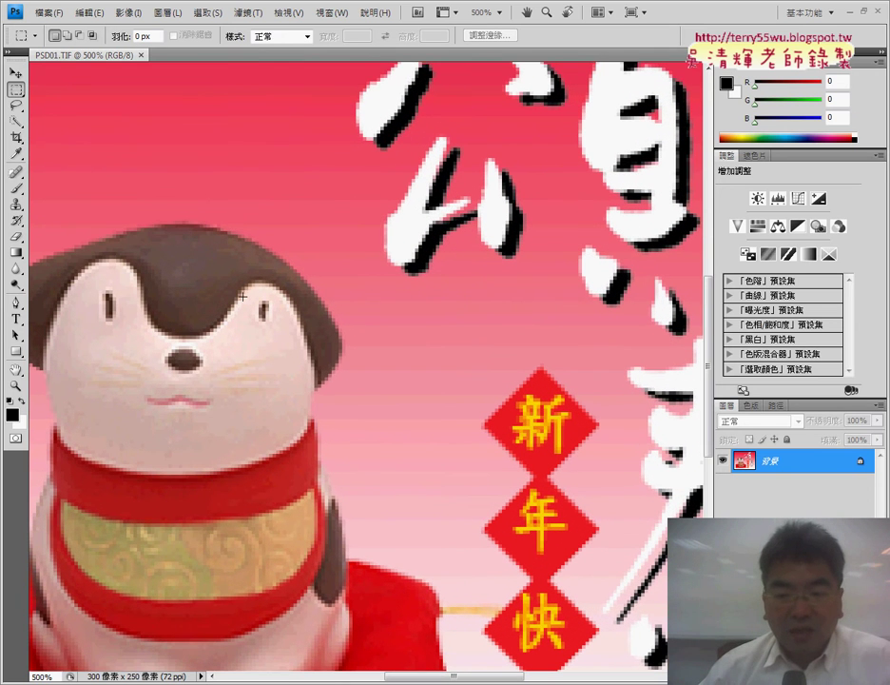
pyautogui.scroll(-2, 399, 490)
pyautogui.scroll(-1, 437, 508)
pyautogui.scroll(-2, 466, 522)
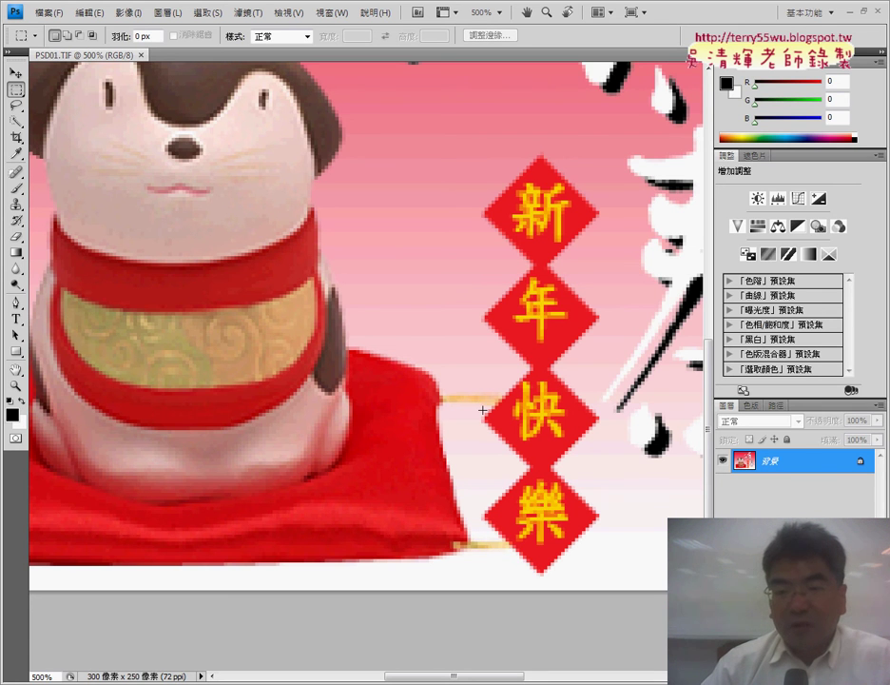
pyautogui.hotkey('ctrl', '-')
pyautogui.hotkey('ctrl', '-')
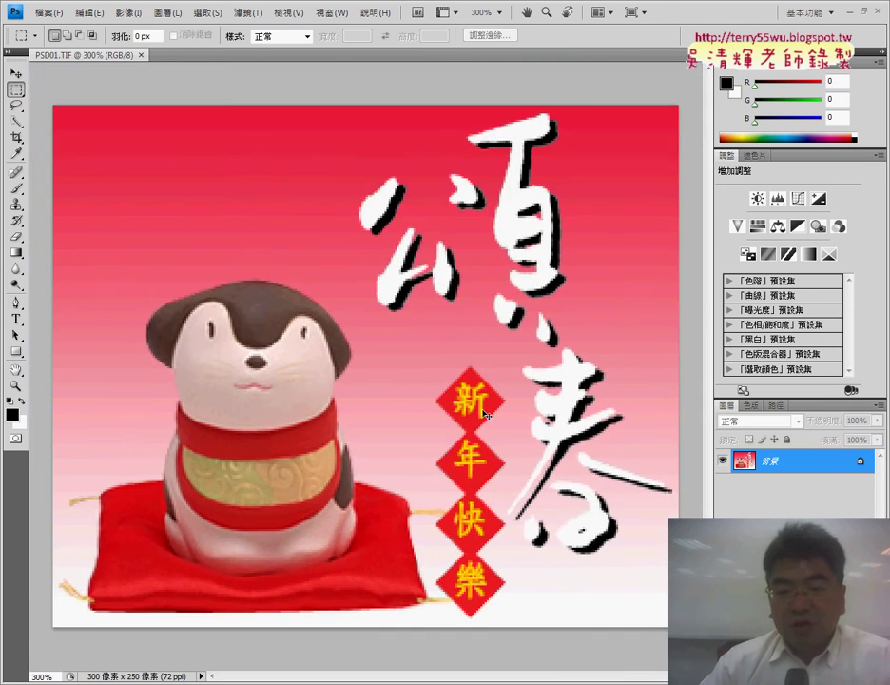
pyautogui.hotkey('ctrl', '+')
pyautogui.hotkey('ctrl', '+')
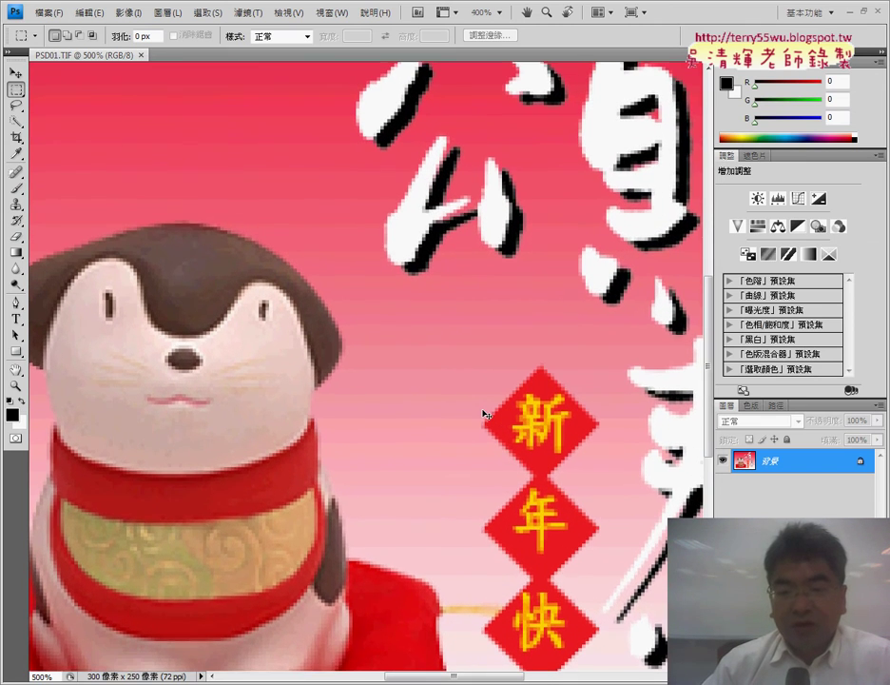
pyautogui.hotkey('ctrl', '+')
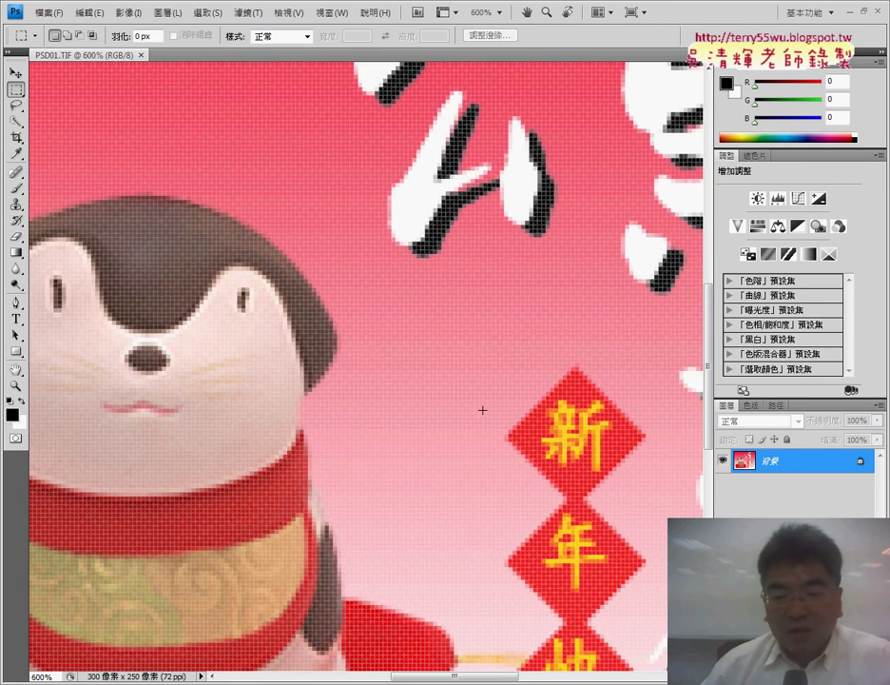
pyautogui.scroll(-3, 489, 419)
pyautogui.scroll(-1, 502, 434)
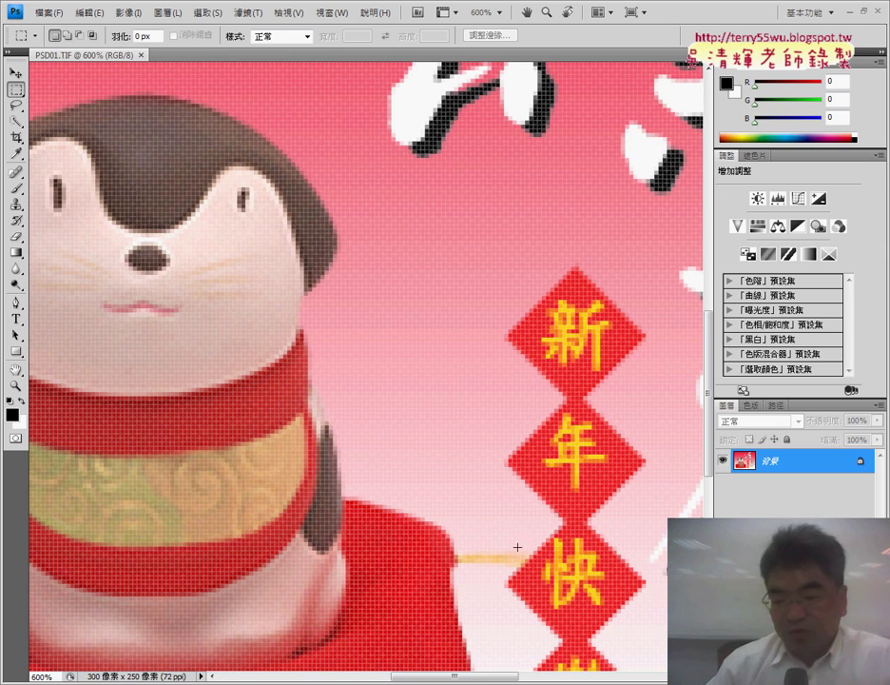
pyautogui.hotkey('ctrl', '-')
pyautogui.hotkey('ctrl', '-')
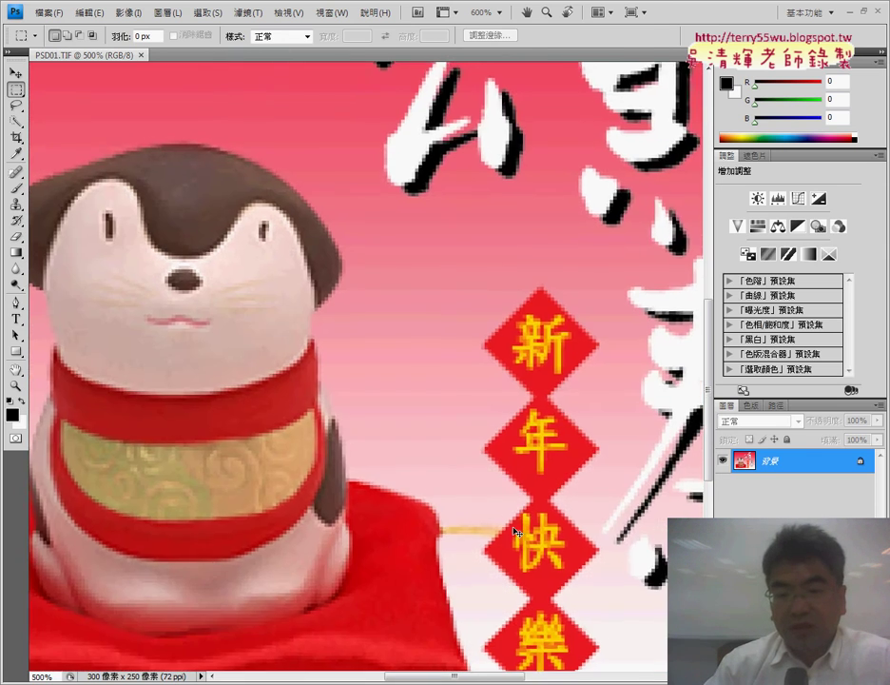
pyautogui.hotkey('ctrl', '-')
pyautogui.hotkey('ctrl', '-')
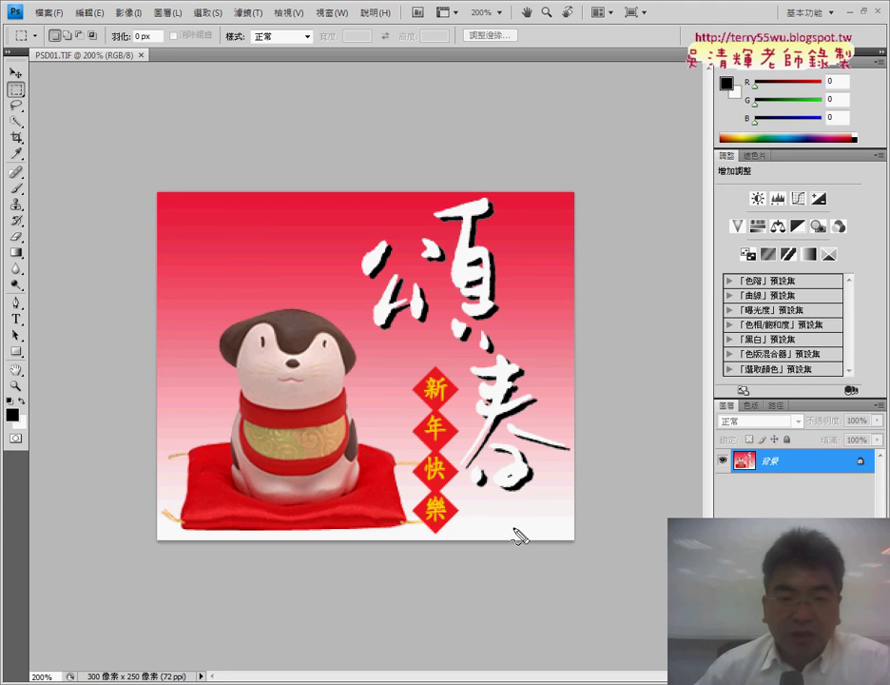
pyautogui.moveTo(139, 212)
pyautogui.mouseDown()
pyautogui.moveTo(137, 302)
pyautogui.moveTo(145, 290)
pyautogui.mouseUp()
pyautogui.moveTo(26, 245); pyautogui.dragTo(31, 250)
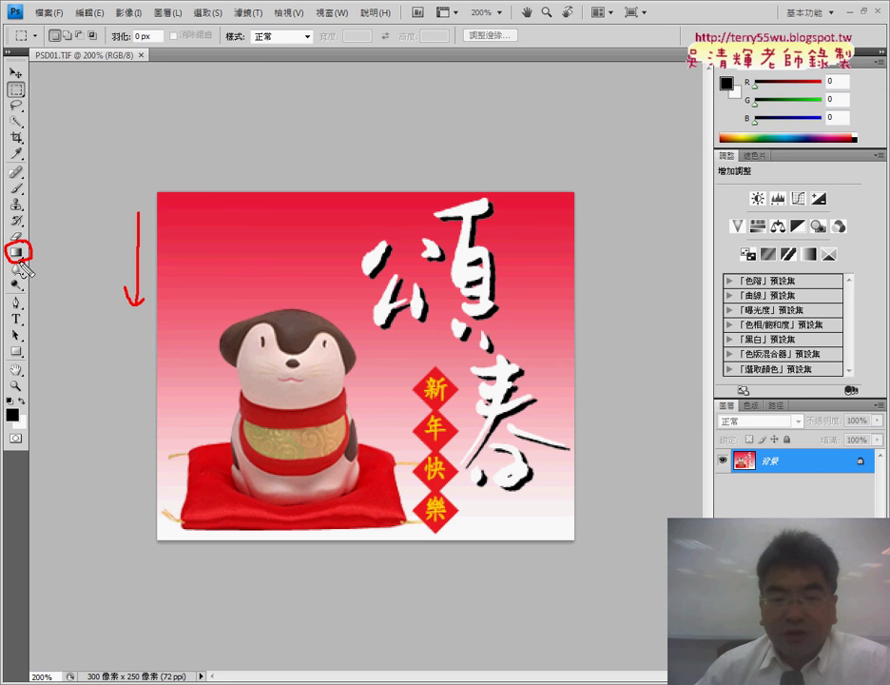
pyautogui.moveTo(214, 404)
pyautogui.mouseDown()
pyautogui.moveTo(348, 308)
pyautogui.moveTo(411, 457)
pyautogui.moveTo(318, 570)
pyautogui.moveTo(131, 489)
pyautogui.moveTo(198, 414)
pyautogui.mouseUp()
pyautogui.moveTo(328, 124)
pyautogui.mouseDown()
pyautogui.moveTo(295, 273)
pyautogui.moveTo(321, 264)
pyautogui.mouseUp()
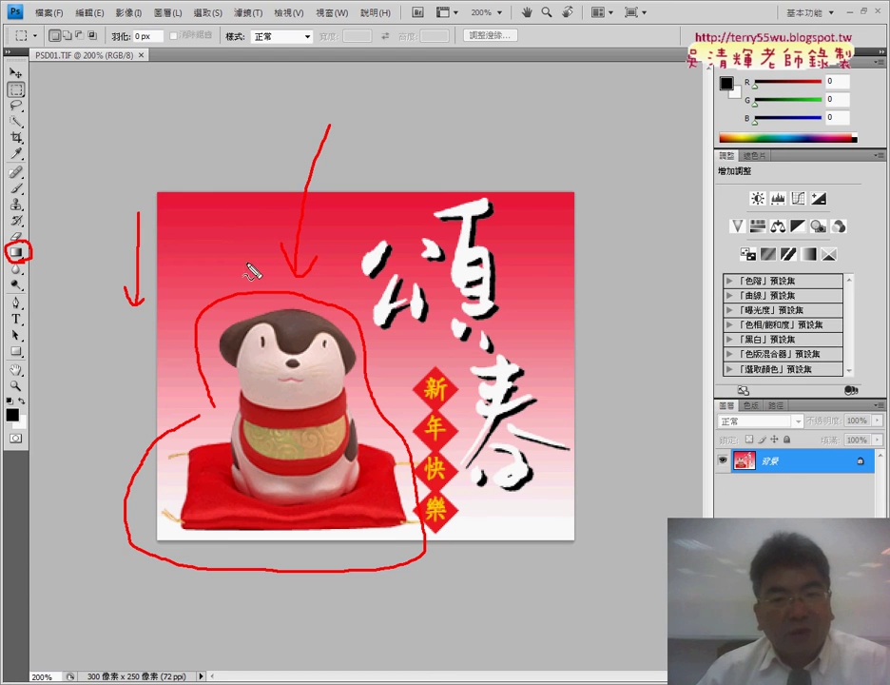
pyautogui.moveTo(371, 105)
pyautogui.mouseDown()
pyautogui.moveTo(375, 124)
pyautogui.moveTo(397, 113)
pyautogui.moveTo(404, 134)
pyautogui.mouseUp()
pyautogui.moveTo(354, 150)
pyautogui.mouseDown()
pyautogui.moveTo(409, 150)
pyautogui.moveTo(409, 171)
pyautogui.mouseUp()
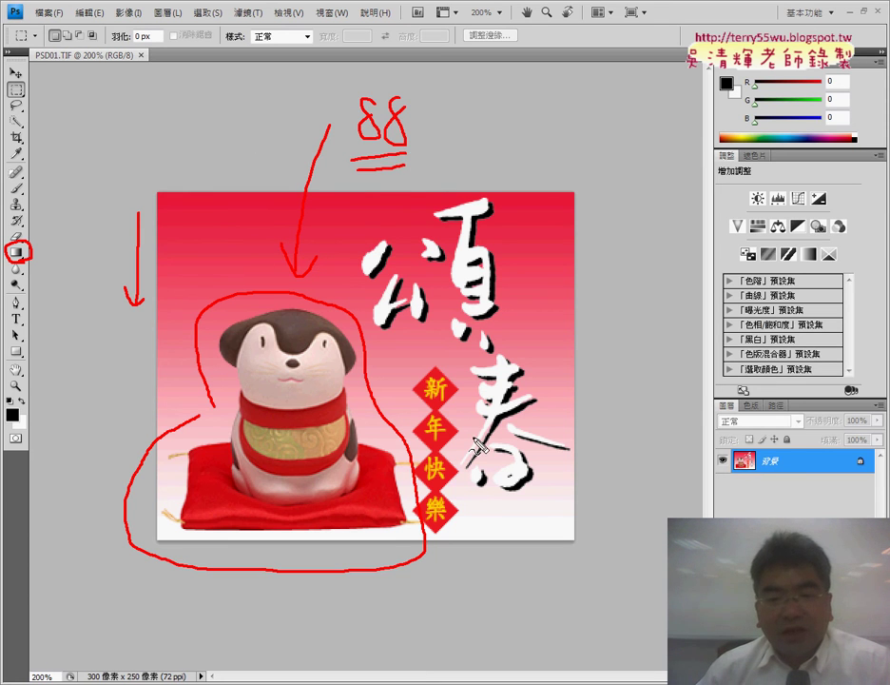
pyautogui.moveTo(468, 409)
pyautogui.mouseDown()
pyautogui.moveTo(395, 354)
pyautogui.moveTo(387, 212)
pyautogui.moveTo(536, 232)
pyautogui.moveTo(618, 510)
pyautogui.moveTo(470, 503)
pyautogui.moveTo(473, 418)
pyautogui.mouseUp()
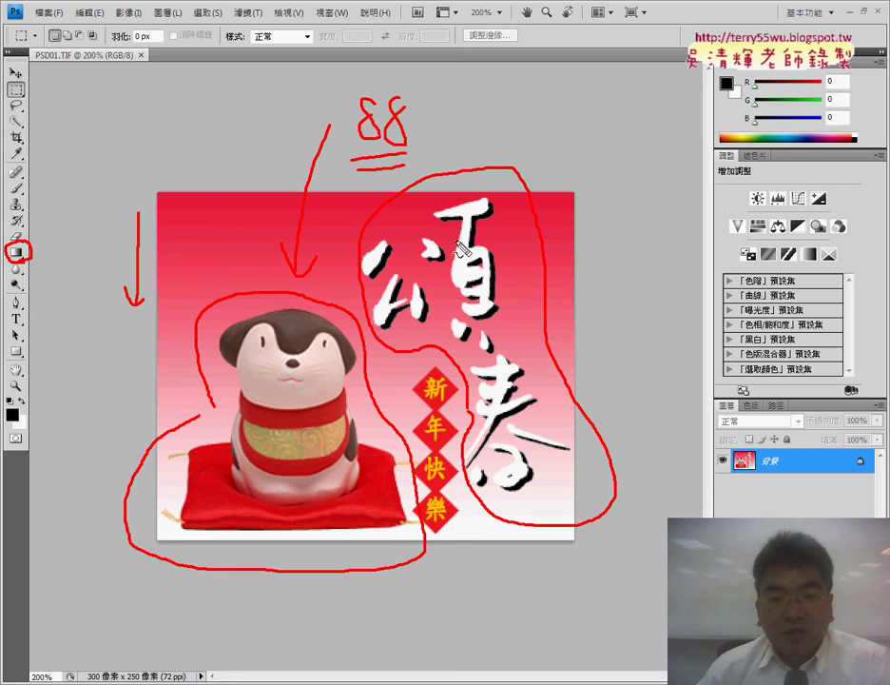
pyautogui.moveTo(408, 356)
pyautogui.mouseDown()
pyautogui.moveTo(461, 406)
pyautogui.moveTo(472, 529)
pyautogui.moveTo(427, 556)
pyautogui.moveTo(399, 471)
pyautogui.moveTo(414, 382)
pyautogui.mouseUp()
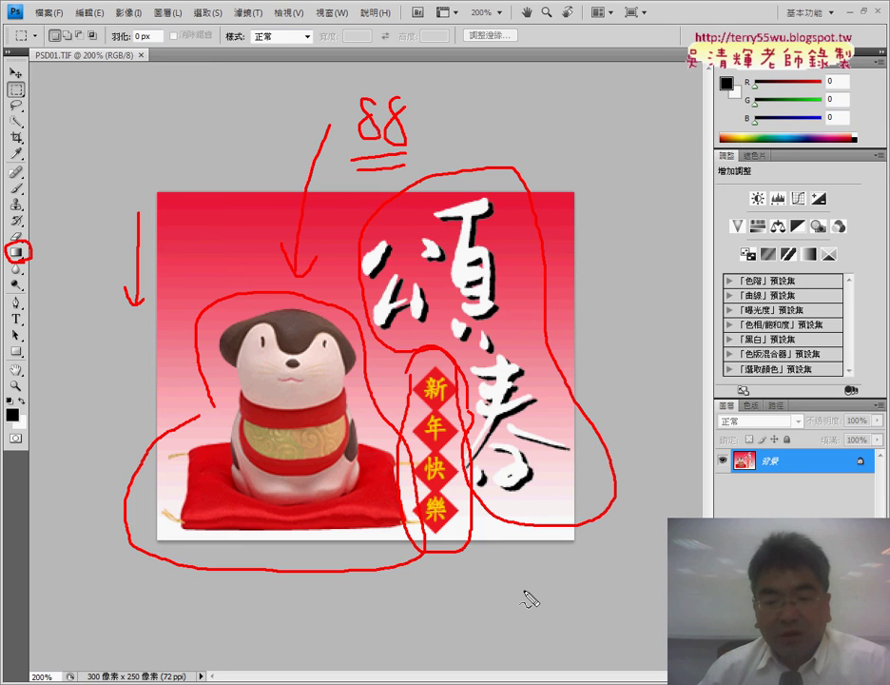
pyautogui.moveTo(529, 610)
pyautogui.mouseDown()
pyautogui.moveTo(474, 540)
pyautogui.moveTo(520, 553)
pyautogui.mouseUp()
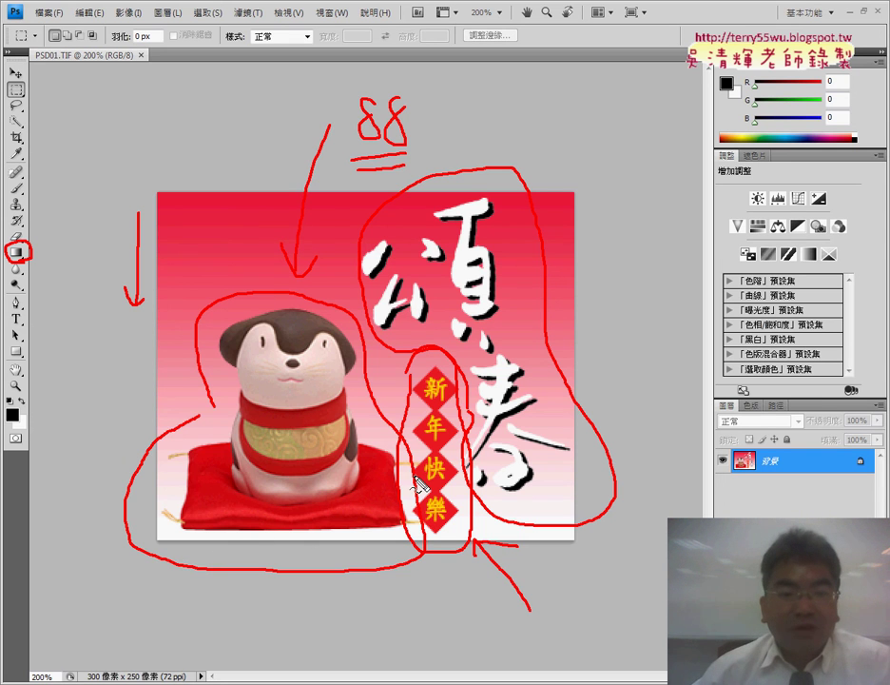
pyautogui.moveTo(132, 107)
pyautogui.mouseDown()
pyautogui.moveTo(193, 215)
pyautogui.moveTo(215, 219)
pyautogui.mouseUp()
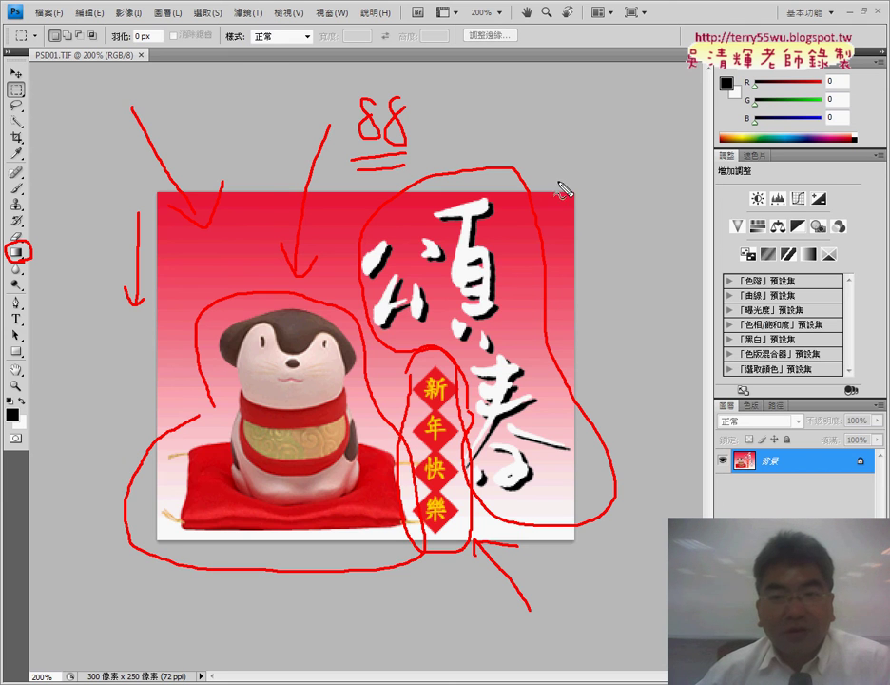
pyautogui.moveTo(561, 109); pyautogui.dragTo(573, 154)
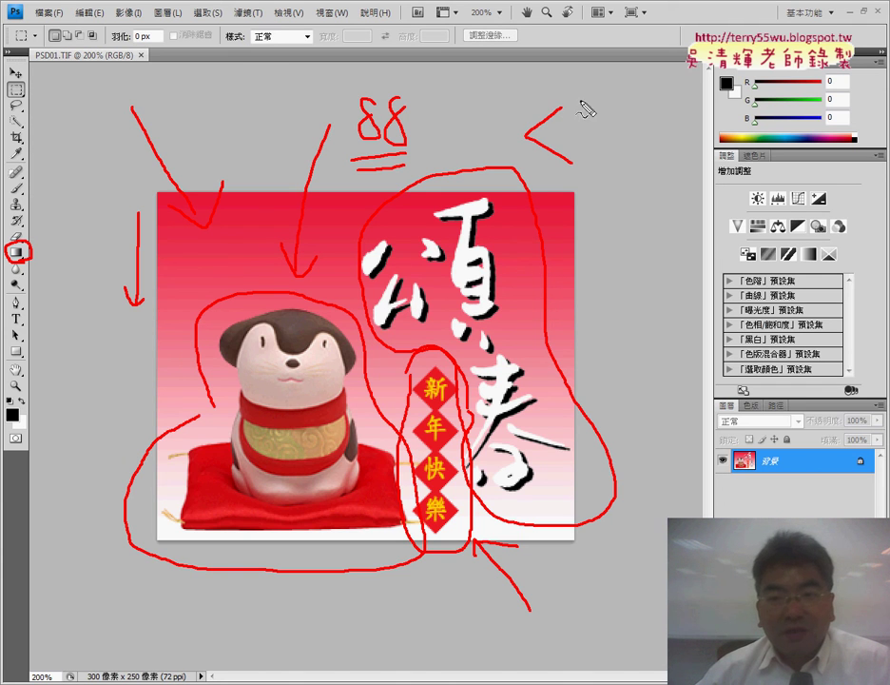
pyautogui.moveTo(566, 107); pyautogui.dragTo(582, 166)
pyautogui.moveTo(523, 74)
pyautogui.mouseDown()
pyautogui.moveTo(526, 91)
pyautogui.moveTo(571, 67)
pyautogui.moveTo(526, 99)
pyautogui.moveTo(521, 125)
pyautogui.mouseUp()
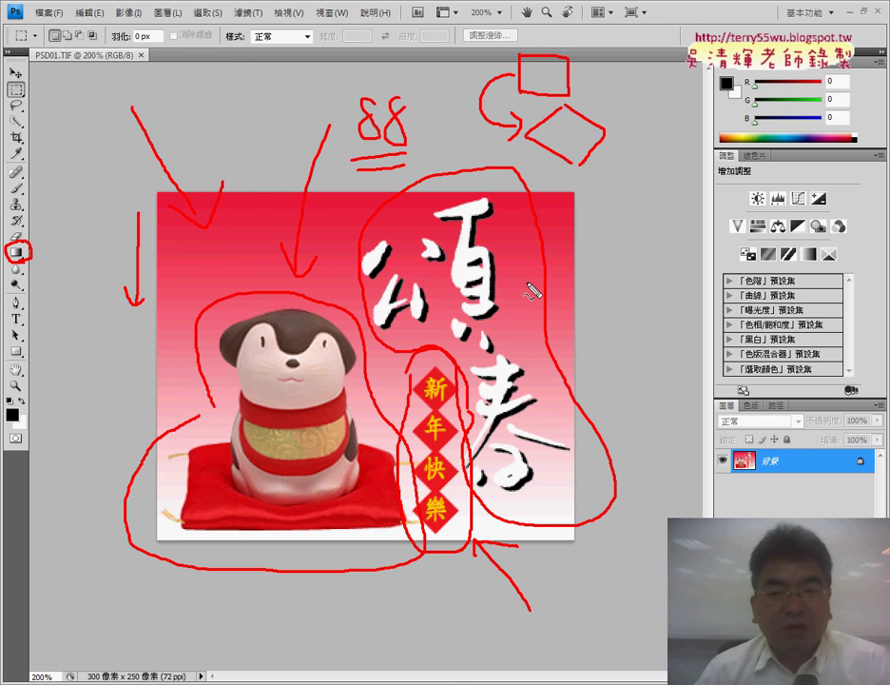
pyautogui.moveTo(616, 277)
pyautogui.mouseDown()
pyautogui.moveTo(538, 276)
pyautogui.moveTo(538, 287)
pyautogui.mouseUp()
pyautogui.moveTo(651, 257)
pyautogui.mouseDown()
pyautogui.moveTo(620, 285)
pyautogui.moveTo(651, 295)
pyautogui.mouseUp()
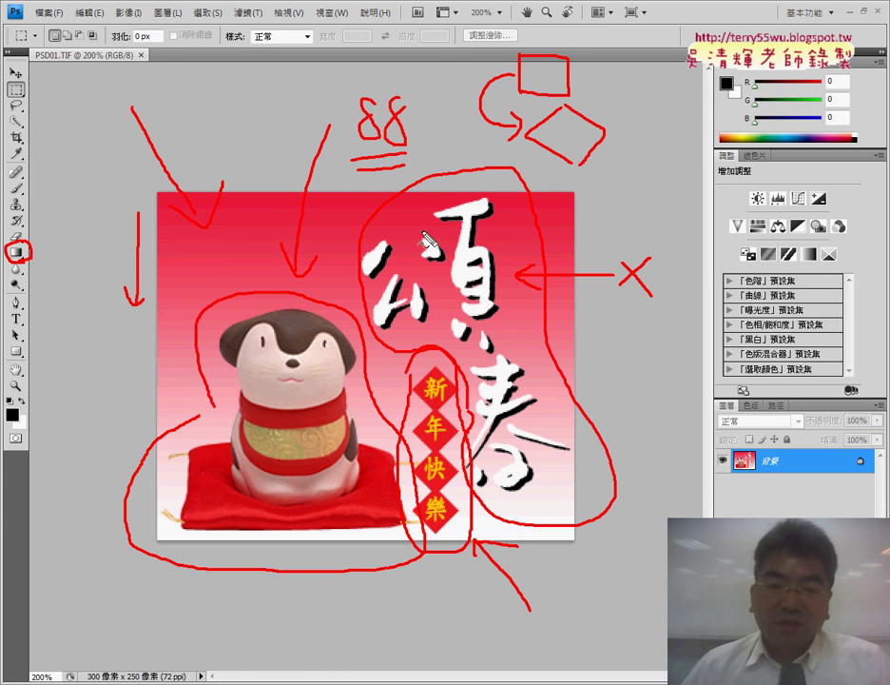
pyautogui.moveTo(96, 384); pyautogui.dragTo(185, 363)
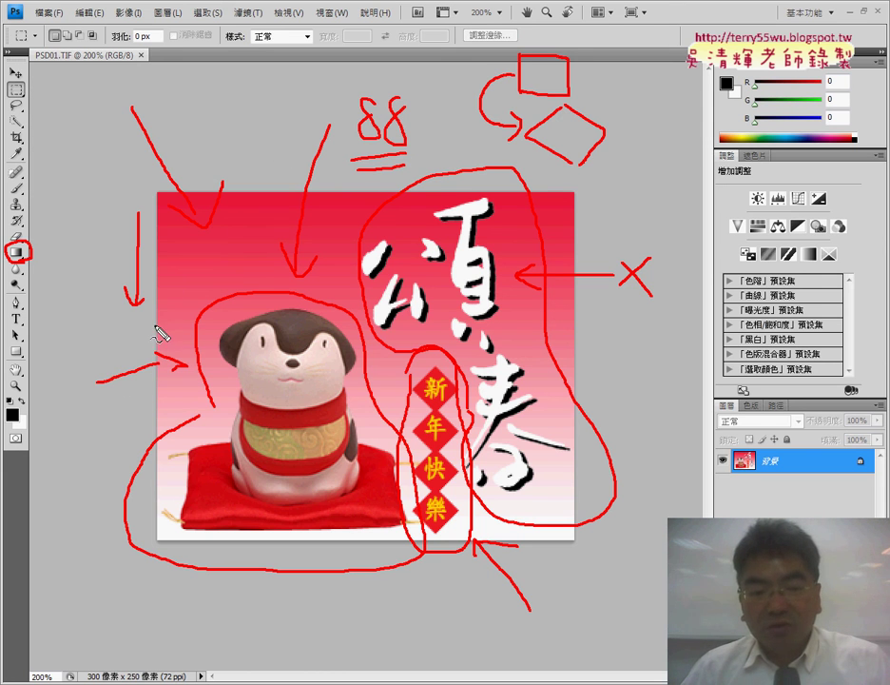
pyautogui.moveTo(107, 569)
pyautogui.mouseDown()
pyautogui.moveTo(175, 467)
pyautogui.moveTo(179, 487)
pyautogui.mouseUp()
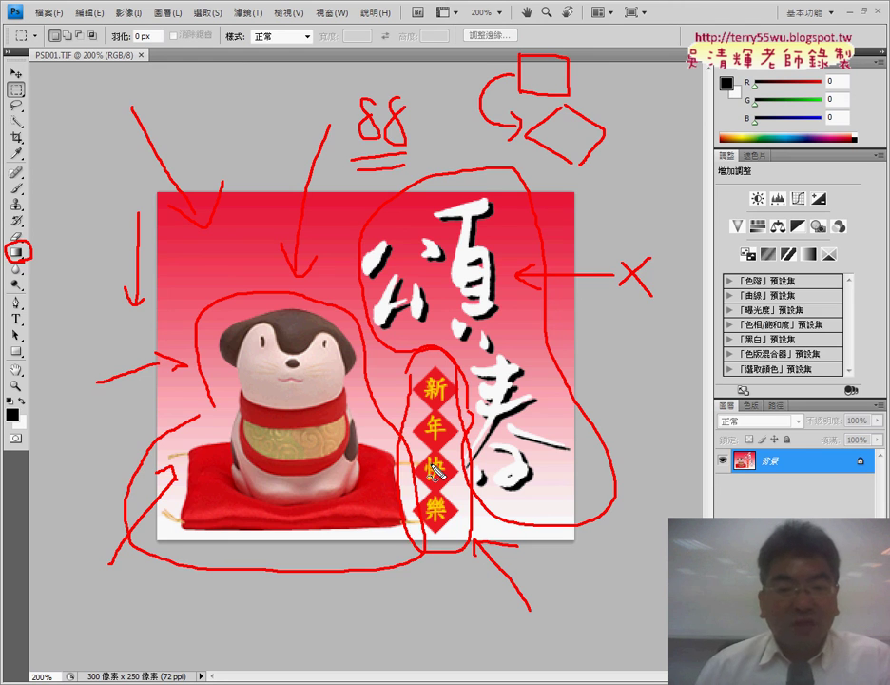
pyautogui.press('Escape')
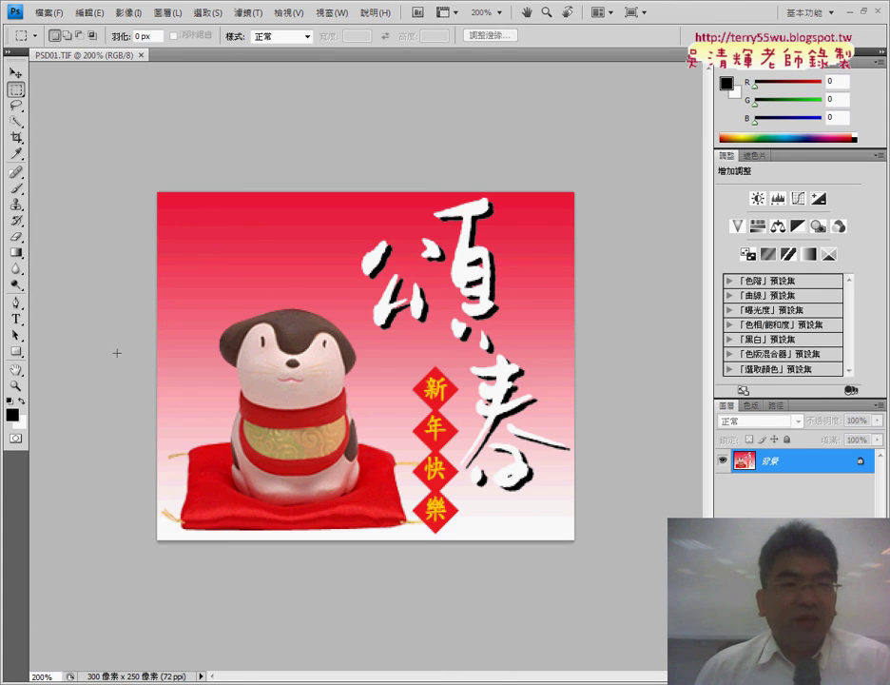
# Start a new document and name it 102變化題
pyautogui.click(47, 14)
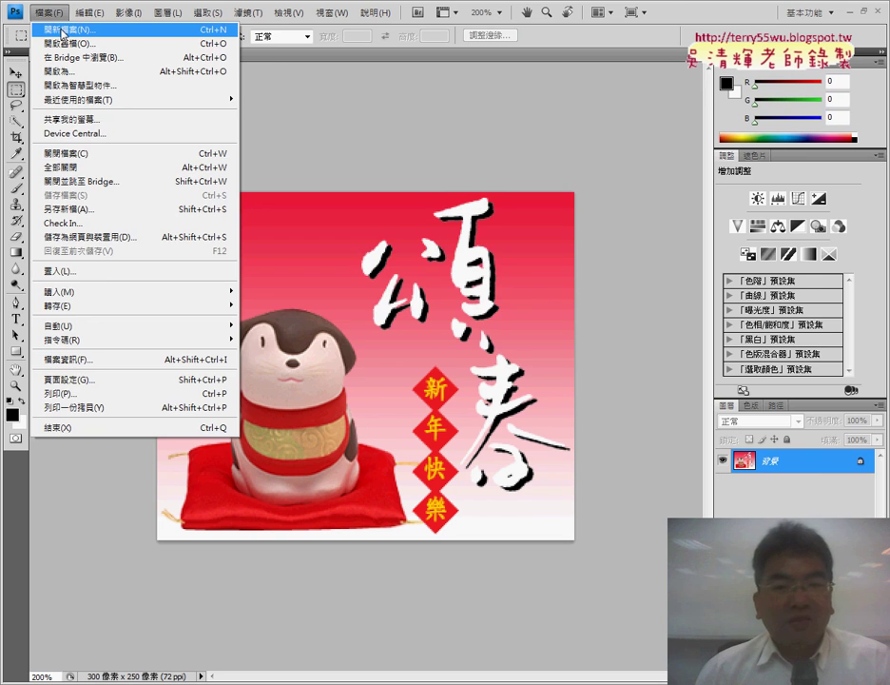
pyautogui.click(63, 34)
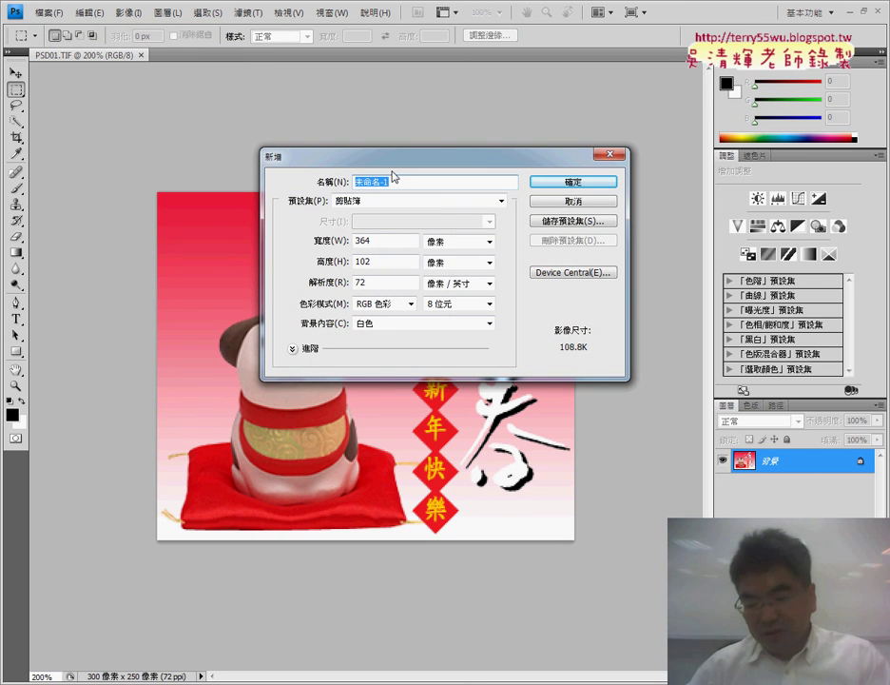
pyautogui.write('102')
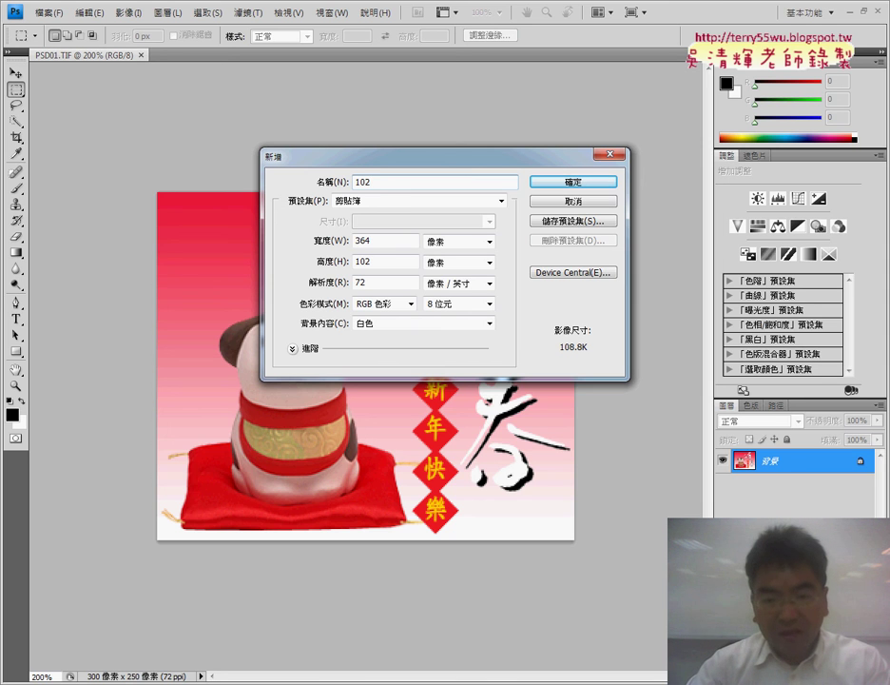
pyautogui.write('1')
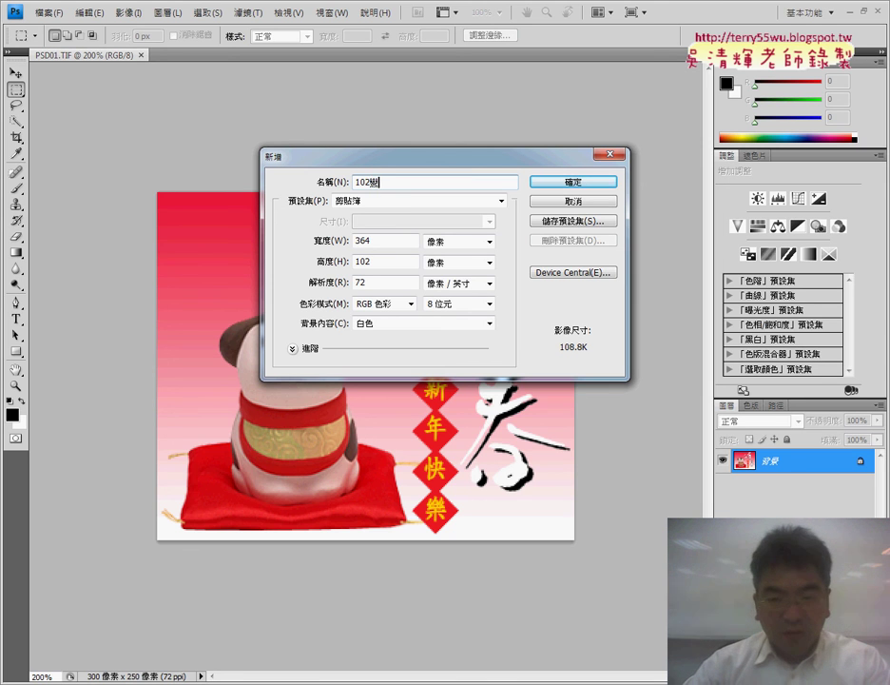
pyautogui.write('變題題')
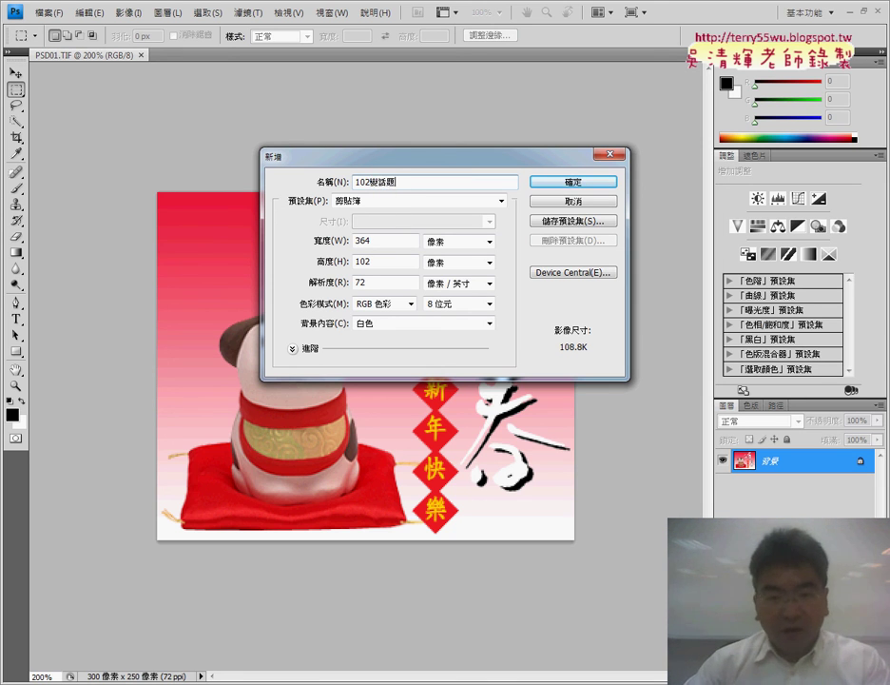
pyautogui.write('化')
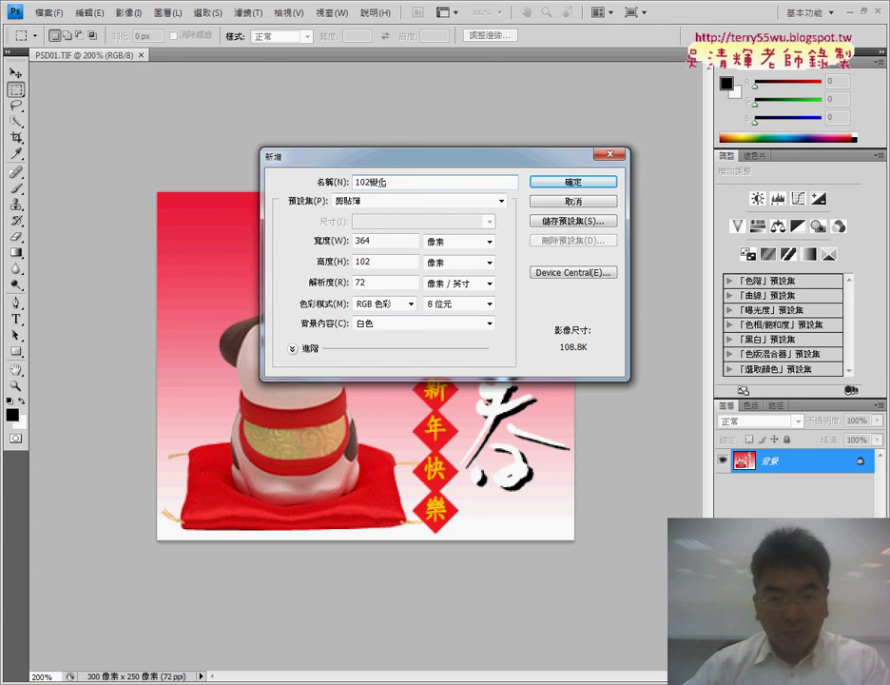
pyautogui.press('BackSpace')
pyautogui.write('話題')
pyautogui.press('Down')
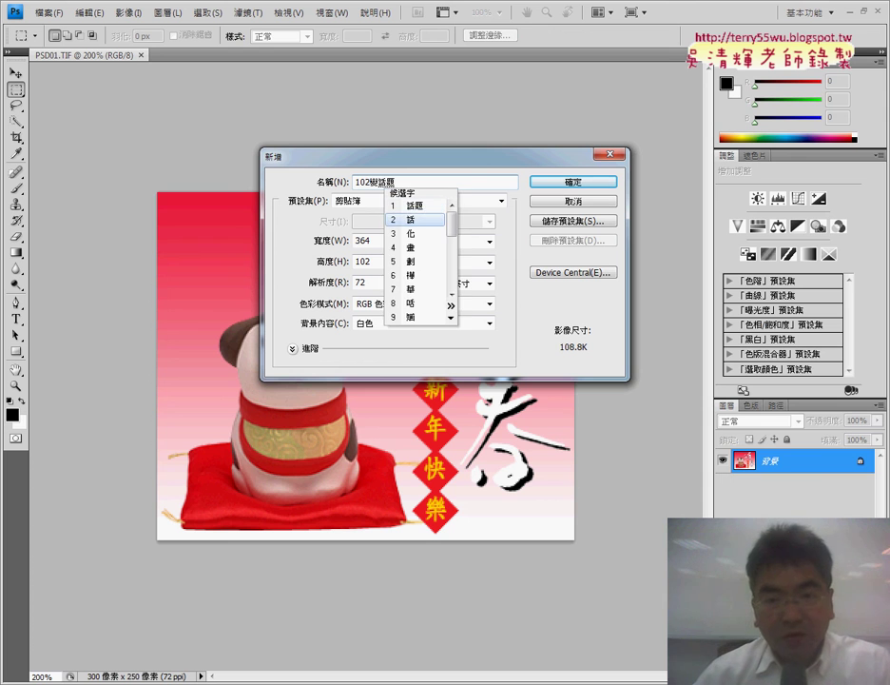
pyautogui.press('Down')
pyautogui.press('Return')
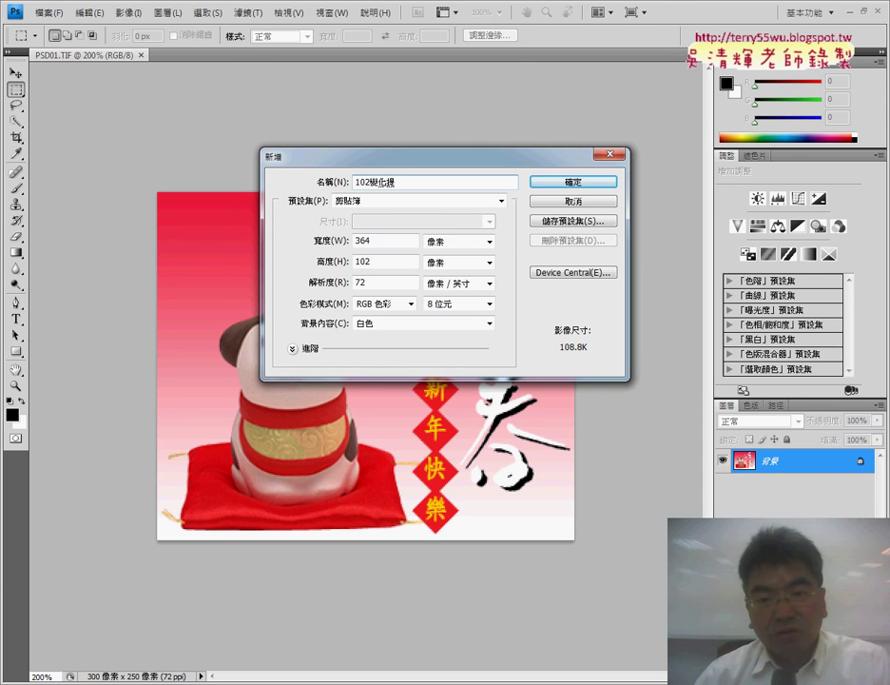
pyautogui.press('Down')
pyautogui.press('Return')
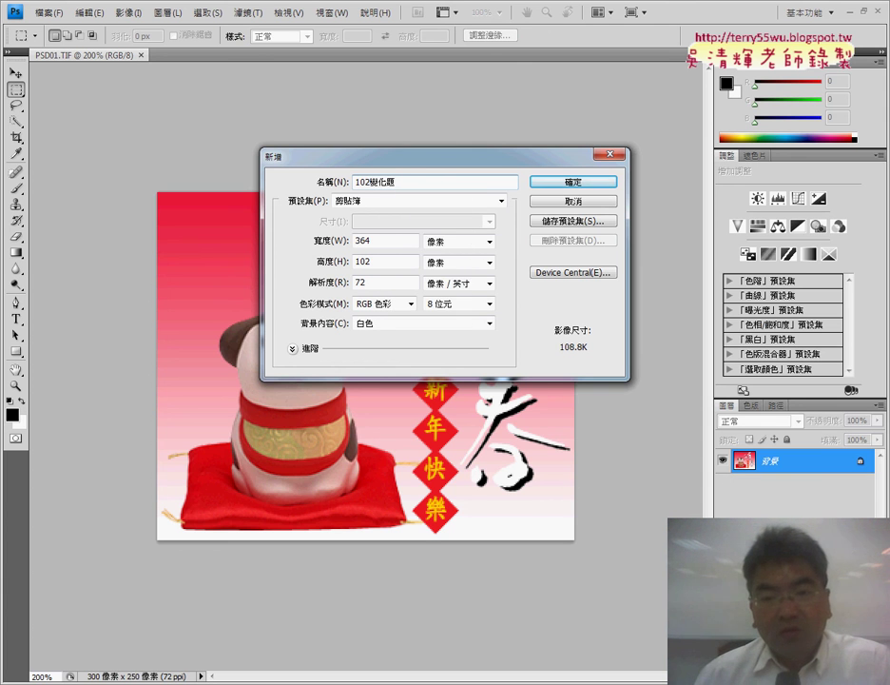
# Set the new document to 1500 × 1250 pixels and create it
pyautogui.doubleClick(378, 241)
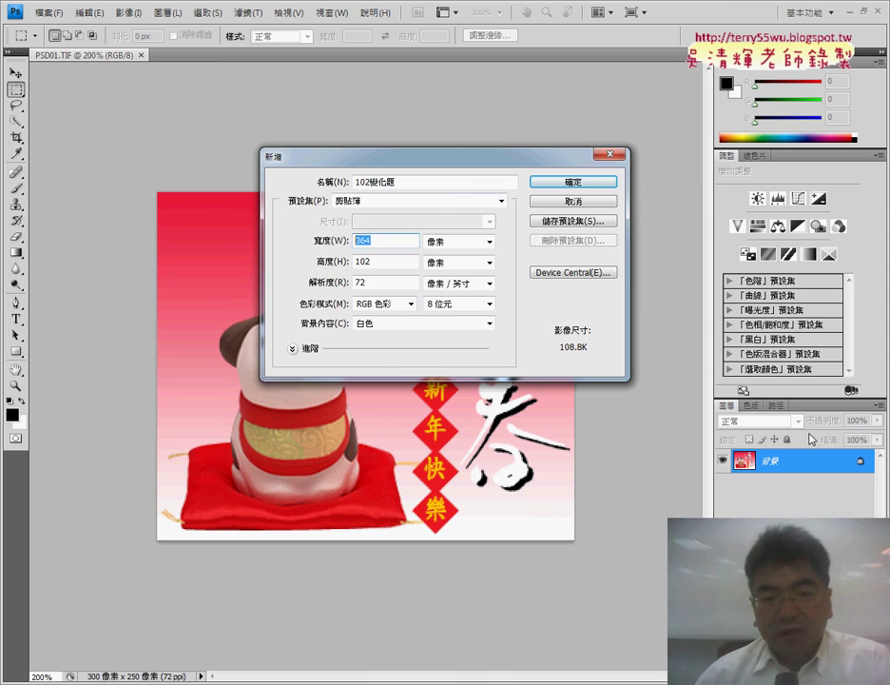
pyautogui.write('300')
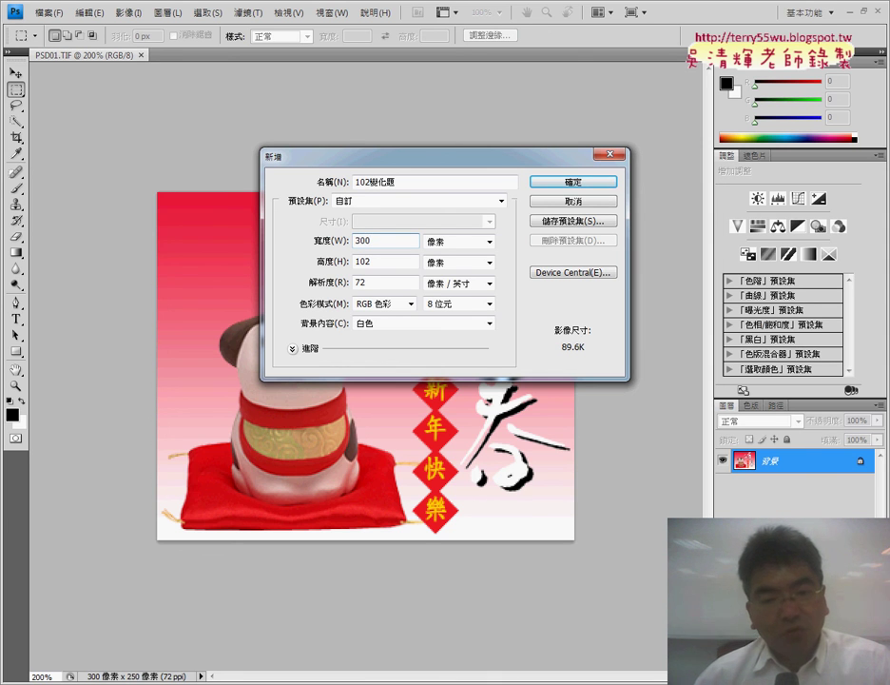
pyautogui.press('BackSpace')
pyautogui.press('BackSpace')
pyautogui.press('BackSpace')
pyautogui.write('1500')
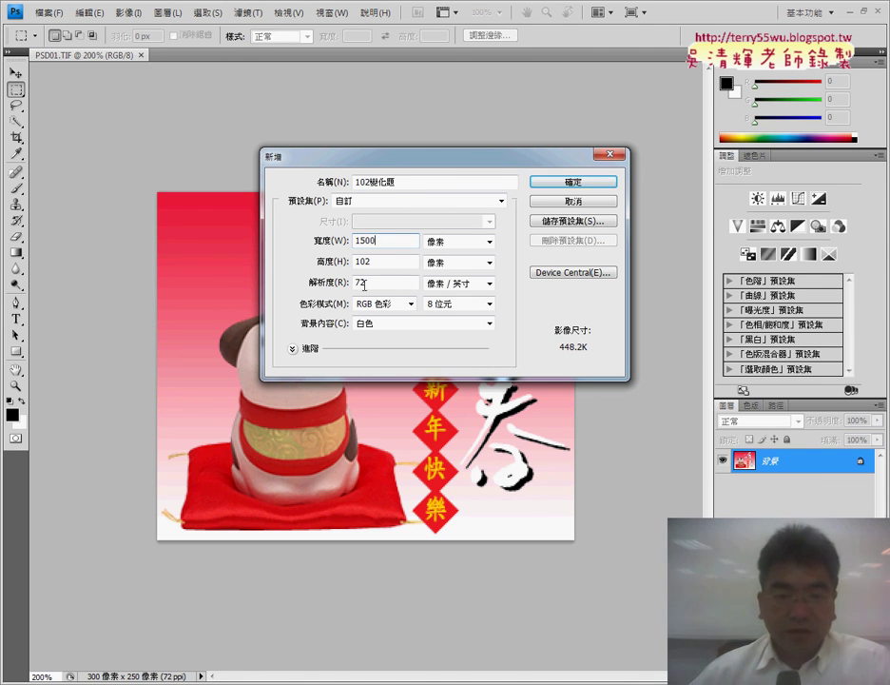
pyautogui.doubleClick(381, 260)
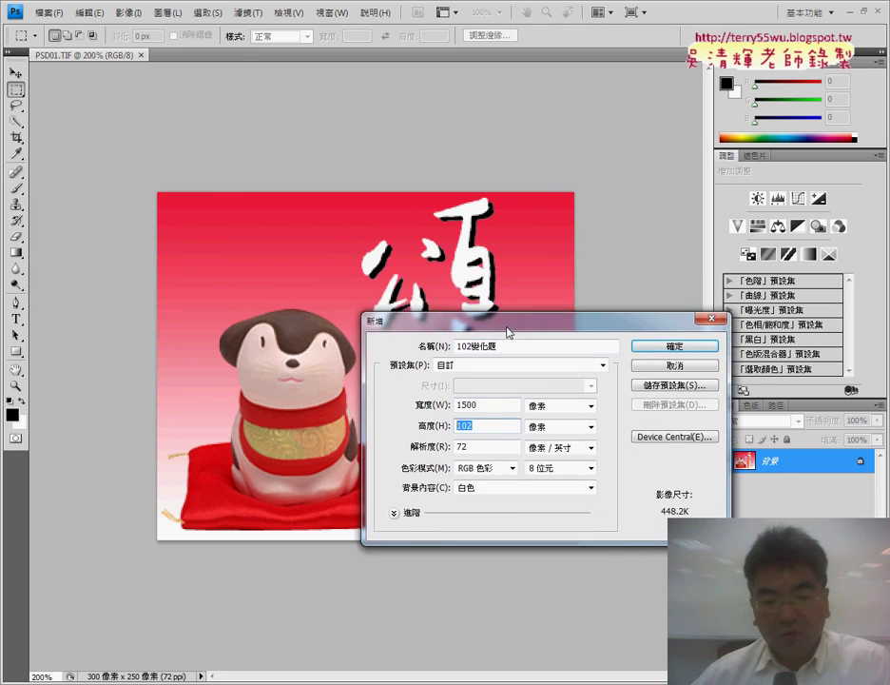
pyautogui.moveTo(405, 167); pyautogui.dragTo(516, 264)
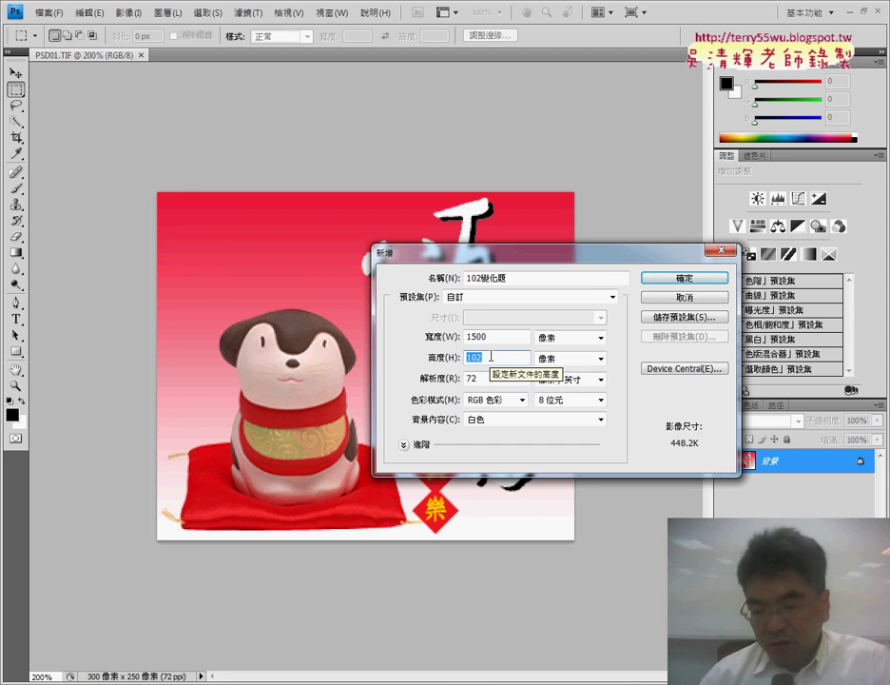
pyautogui.write('1250')
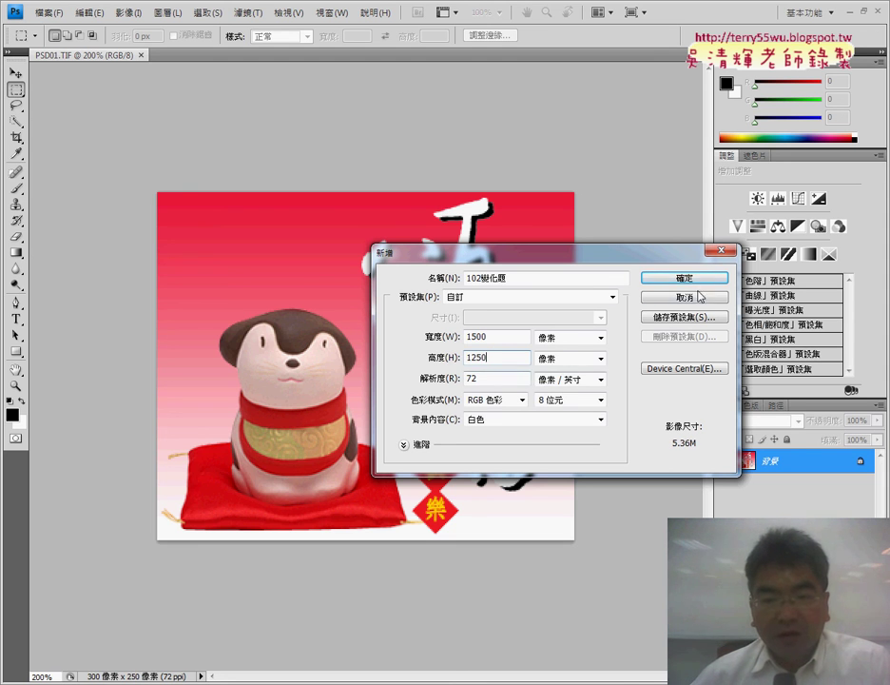
pyautogui.click(677, 278)
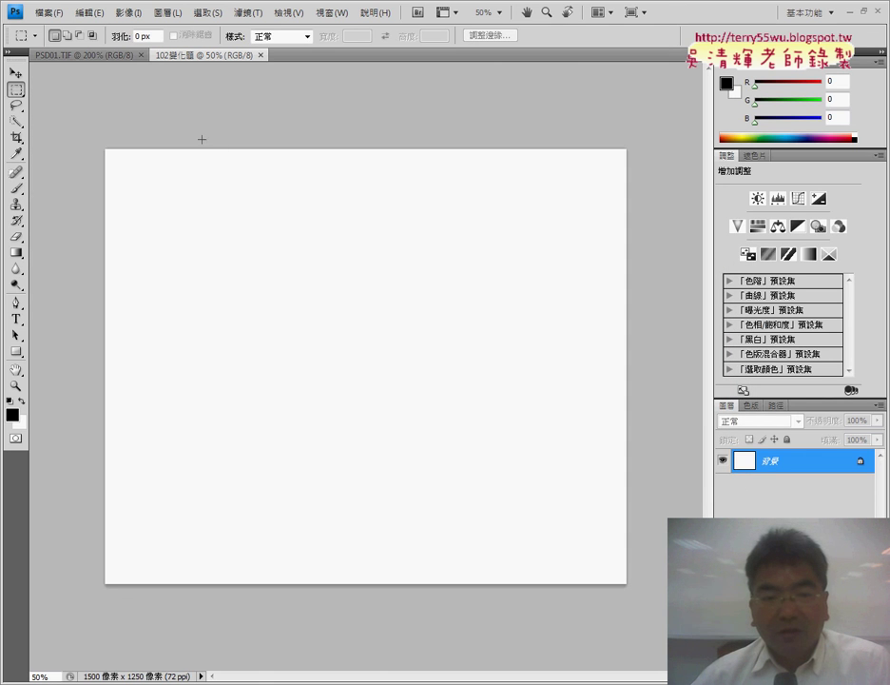
# Fill the canvas with a diagonal gradient, white top-left to pink (234,97,138) bottom-right
pyautogui.click(16, 252)
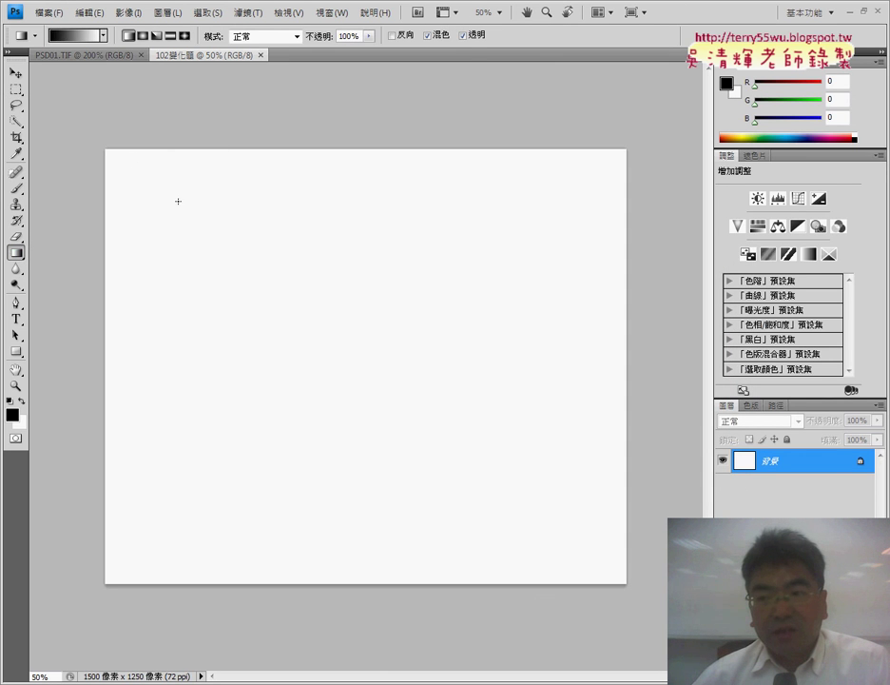
pyautogui.click(826, 138)
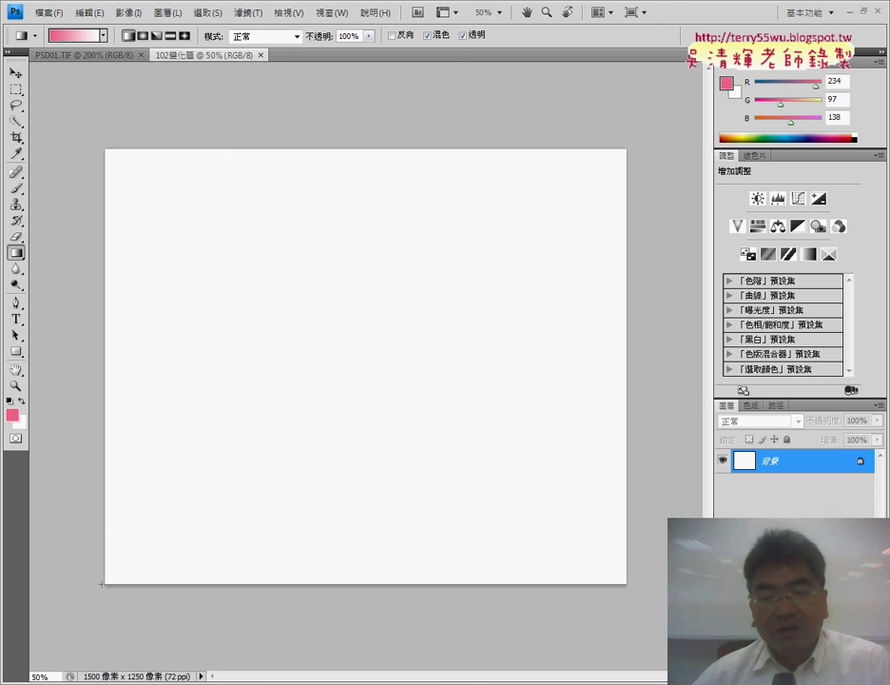
pyautogui.moveTo(112, 576); pyautogui.dragTo(459, 248)
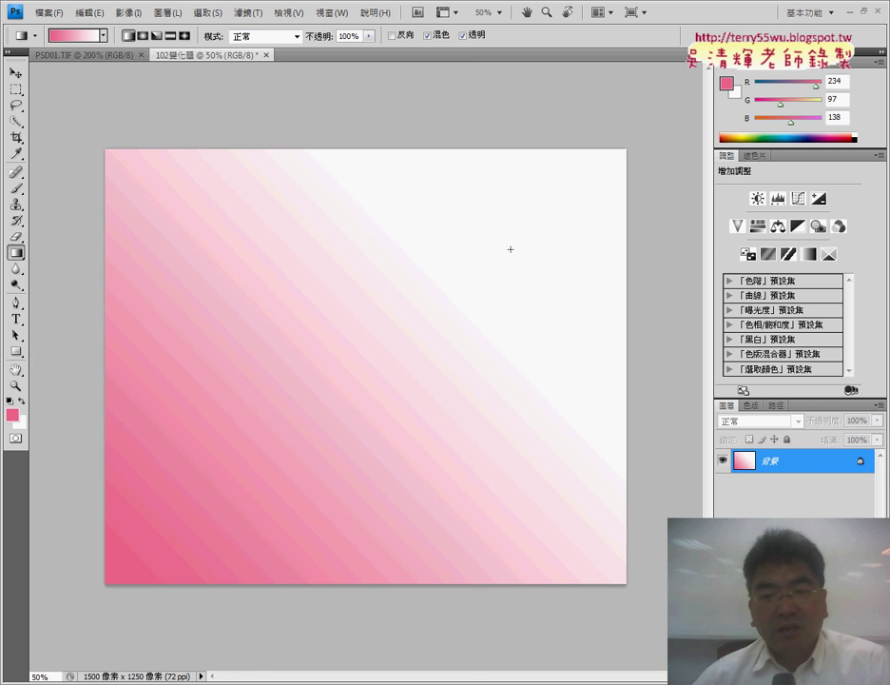
pyautogui.moveTo(598, 166); pyautogui.dragTo(288, 422)
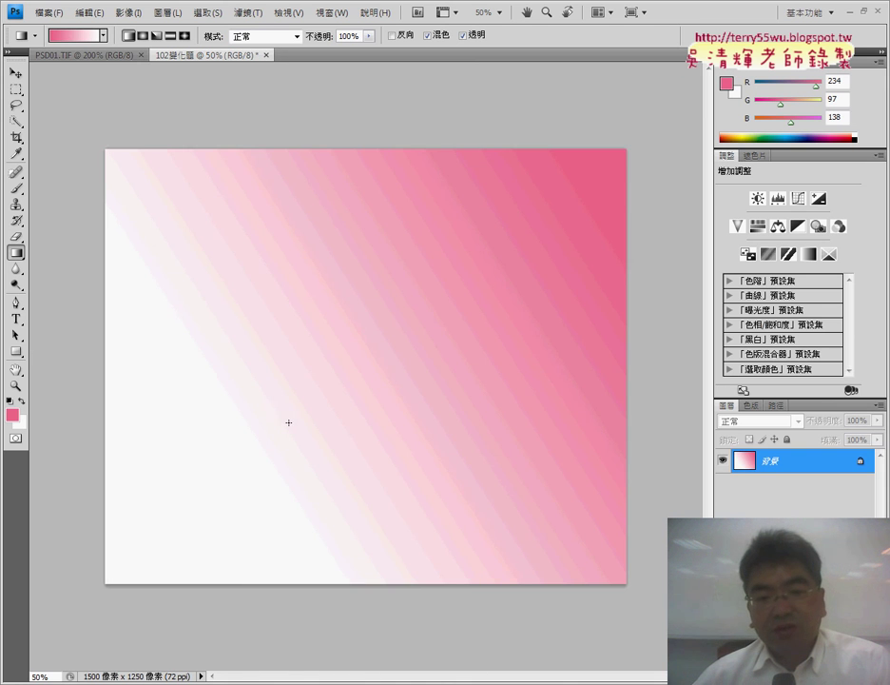
pyautogui.moveTo(149, 254); pyautogui.dragTo(334, 418)
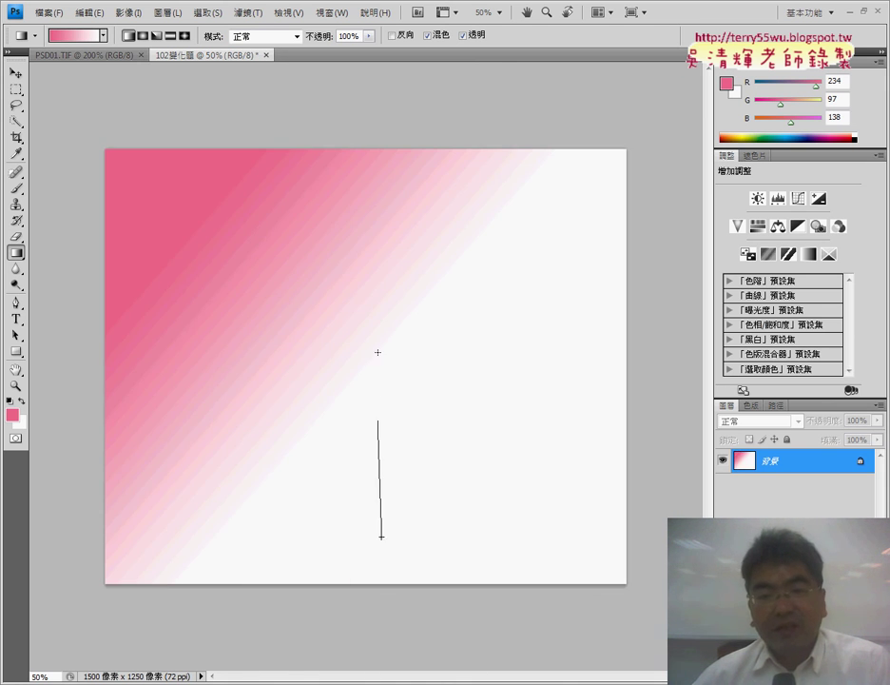
pyautogui.moveTo(379, 529); pyautogui.dragTo(377, 359)
pyautogui.moveTo(578, 487); pyautogui.dragTo(318, 271)
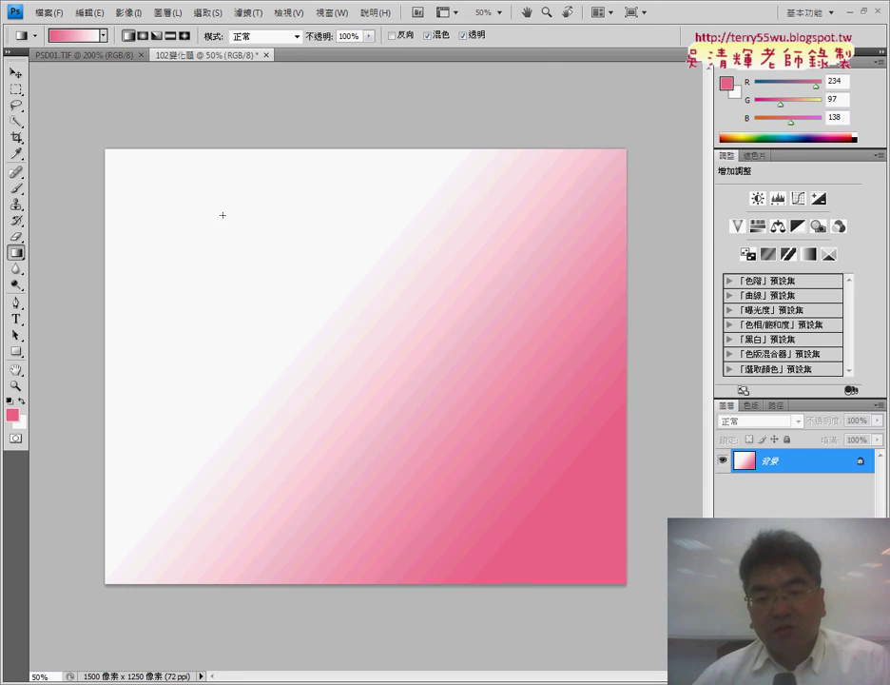
pyautogui.moveTo(159, 186); pyautogui.dragTo(431, 409)
pyautogui.moveTo(602, 553); pyautogui.dragTo(212, 283)
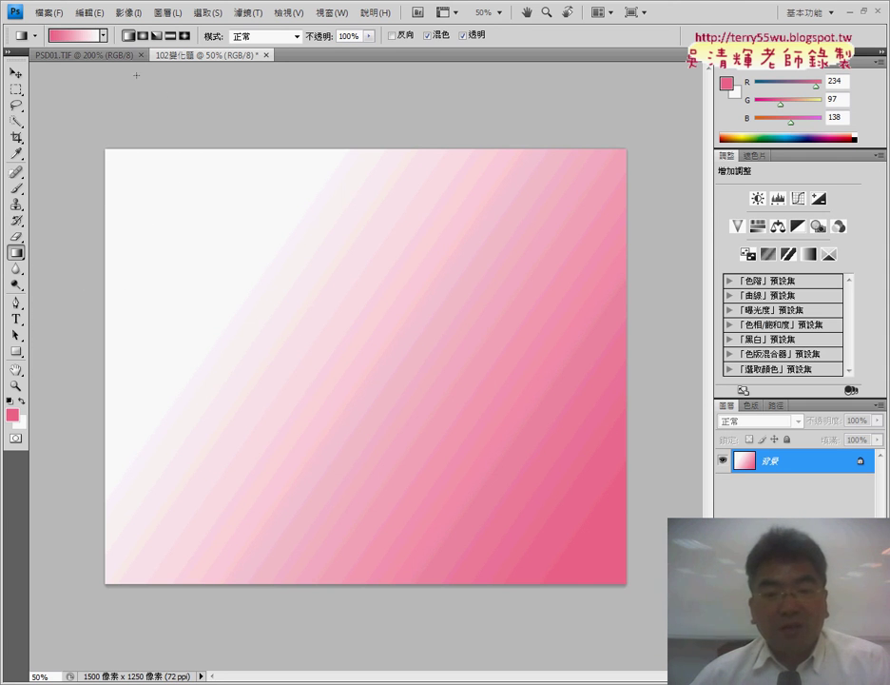
pyautogui.click(84, 54)
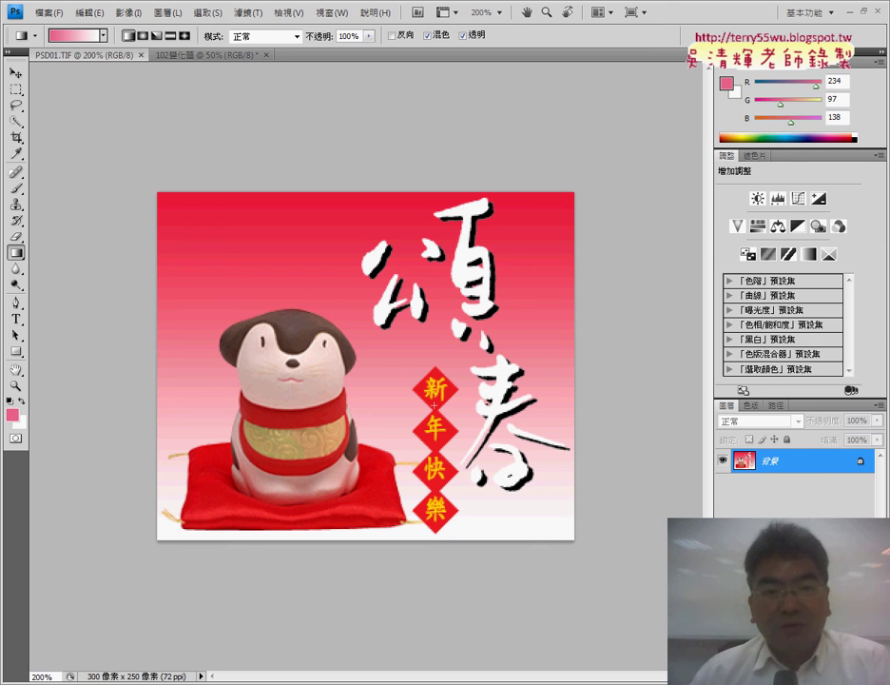
pyautogui.click(213, 55)
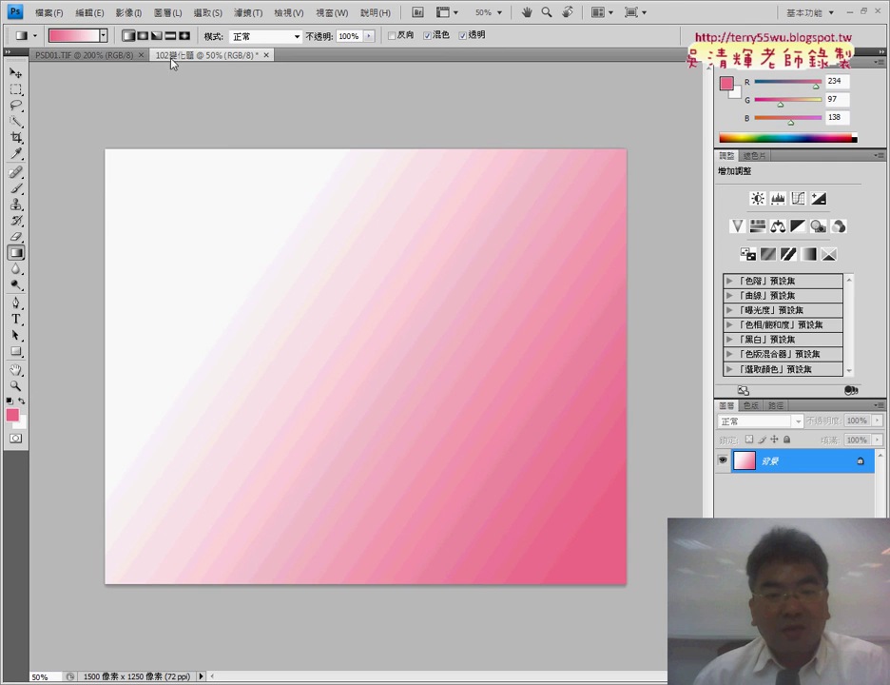
pyautogui.click(88, 56)
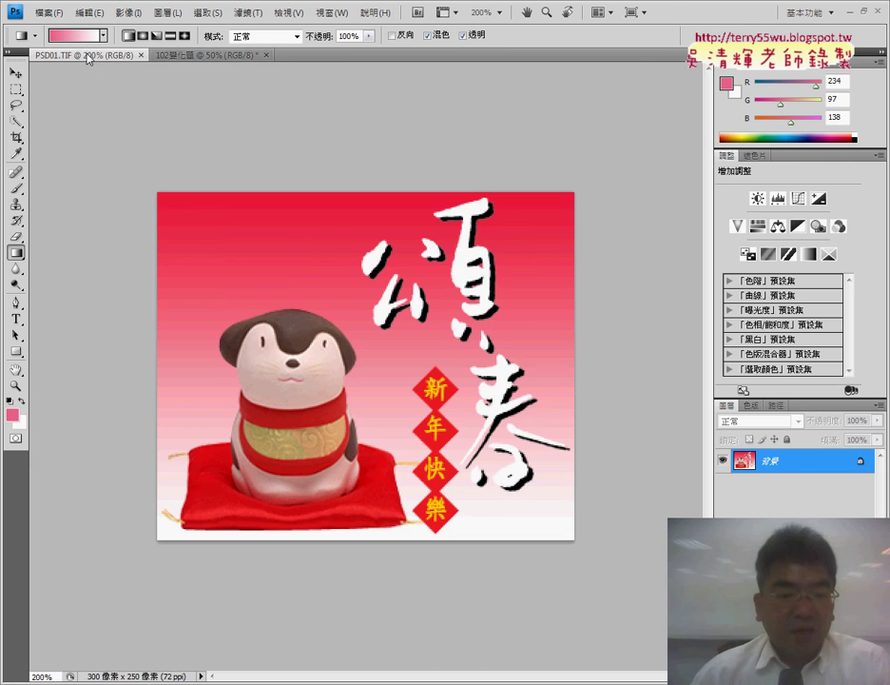
pyautogui.click(195, 55)
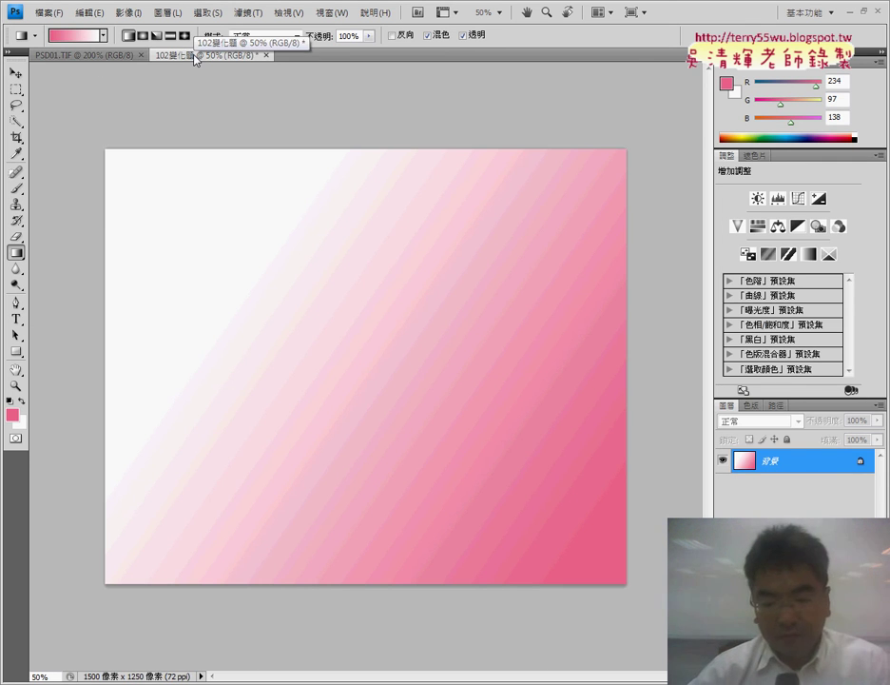